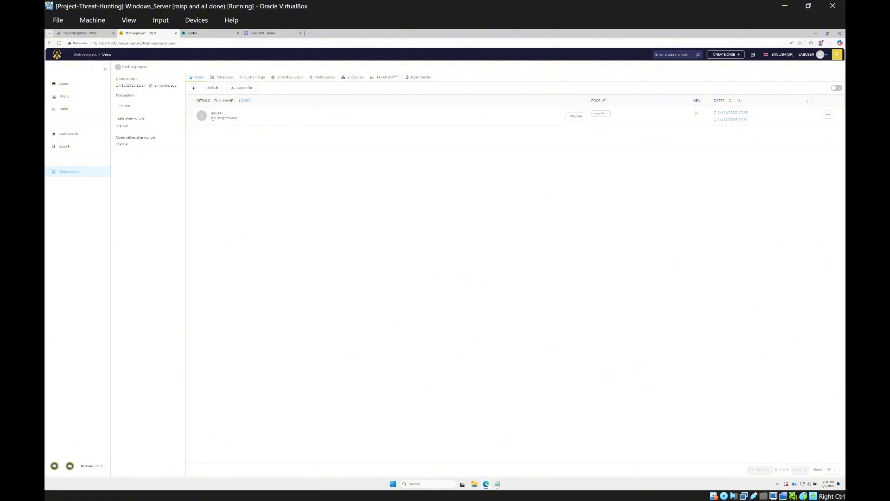
# Open the case list and start creating a new empty case
pyautogui.moveTo(212, 118); pyautogui.dragTo(240, 120)
pyautogui.click(240, 121)
pyautogui.click(64, 84)
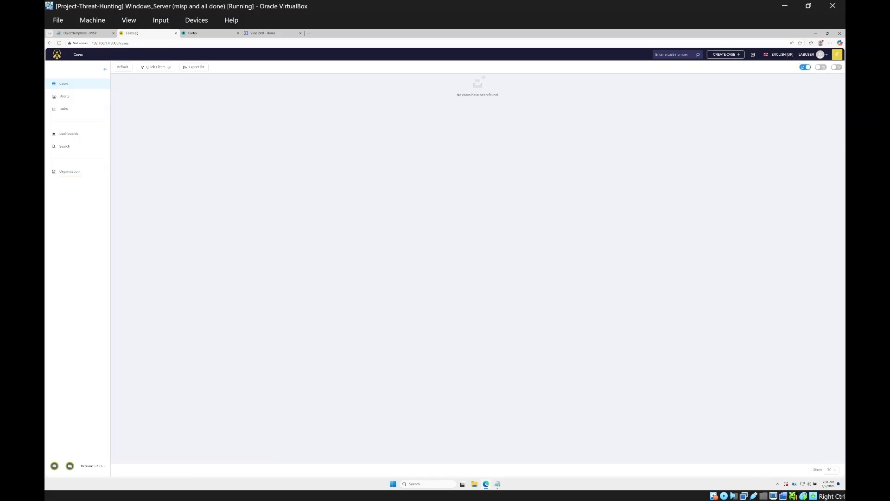
pyautogui.click(672, 55)
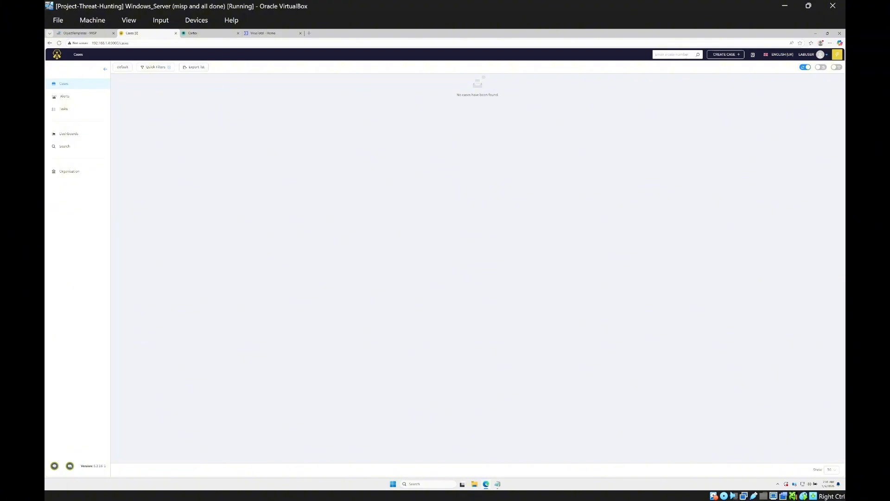
pyautogui.click(739, 55)
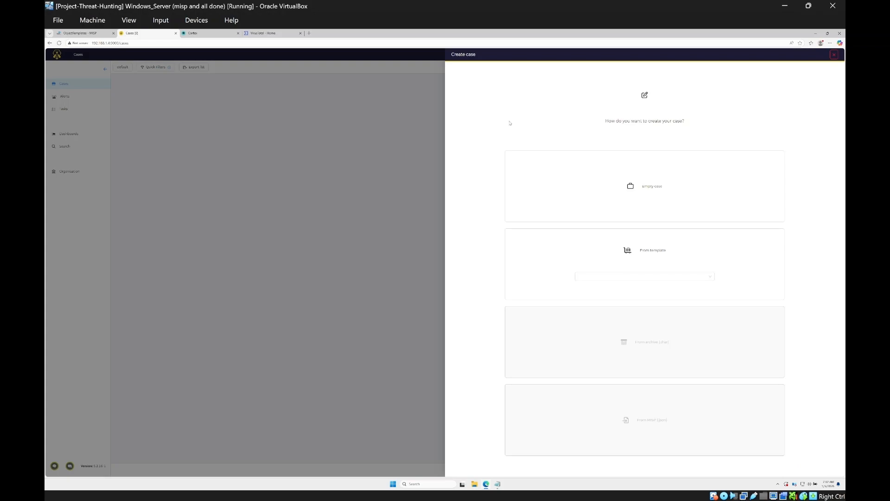
pyautogui.click(567, 200)
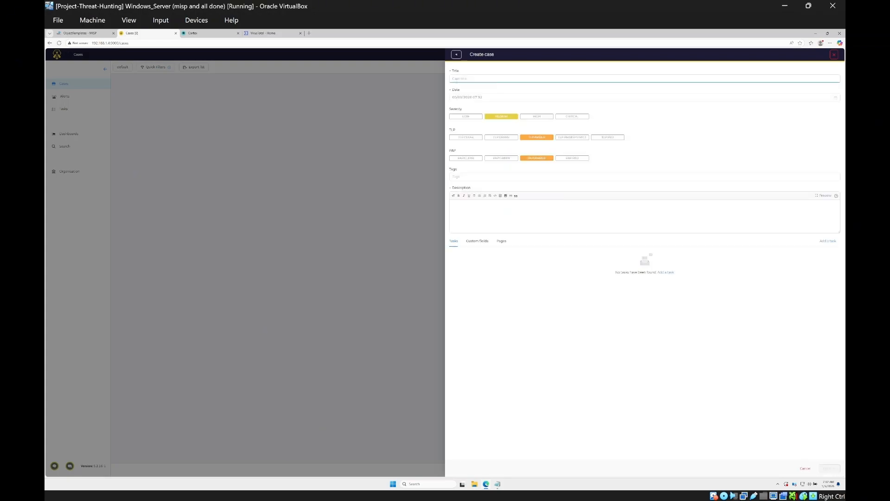
# Title the case Phishing Attack and set its severity to Critical
pyautogui.press('capslock')
pyautogui.write('T')
pyautogui.press('capslock')
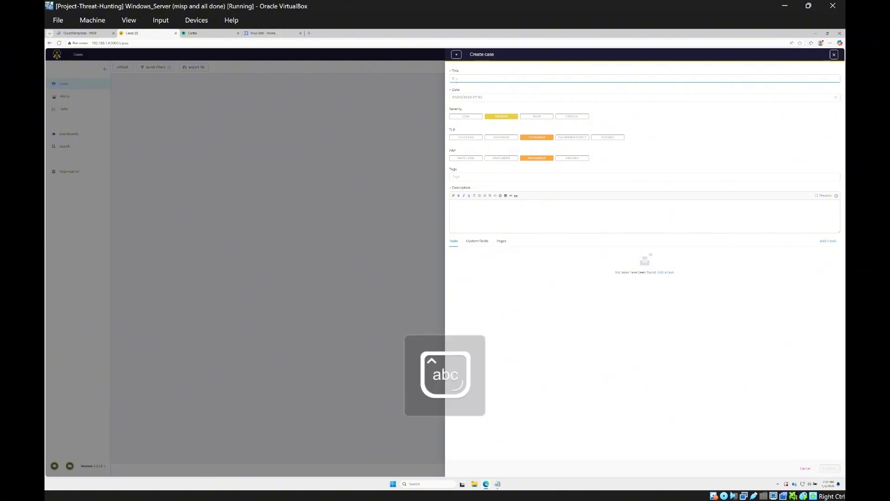
pyautogui.write('hishing')
pyautogui.press('capslock')
pyautogui.write('A')
pyautogui.press('capslock')
pyautogui.write('ttack')
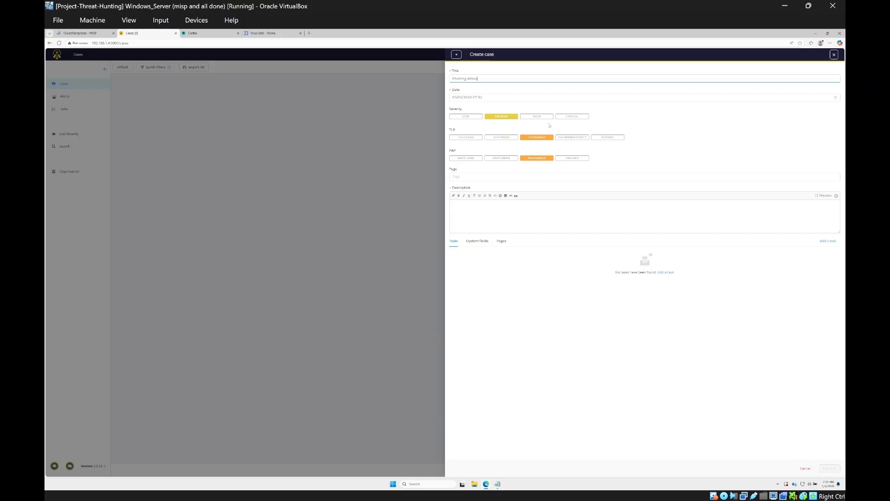
pyautogui.click(575, 118)
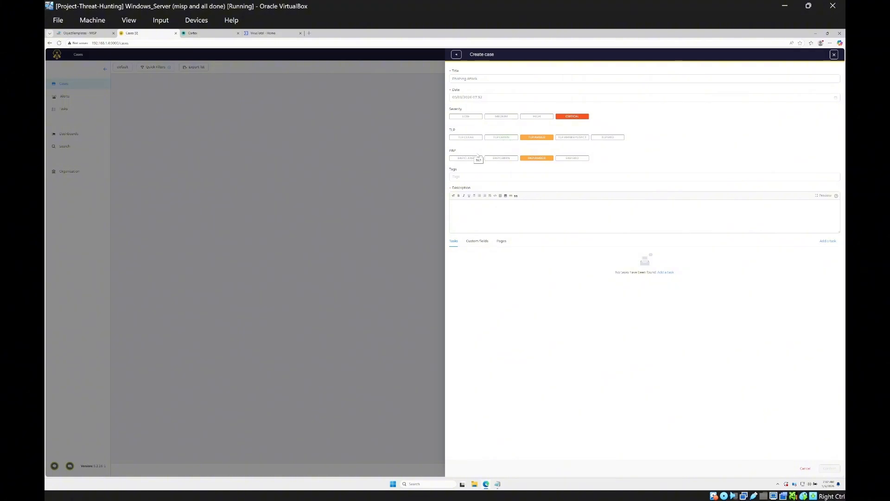
# Tag the case with attack, Phishing and IP, and enter "attack detected" as its description
pyautogui.click(486, 177)
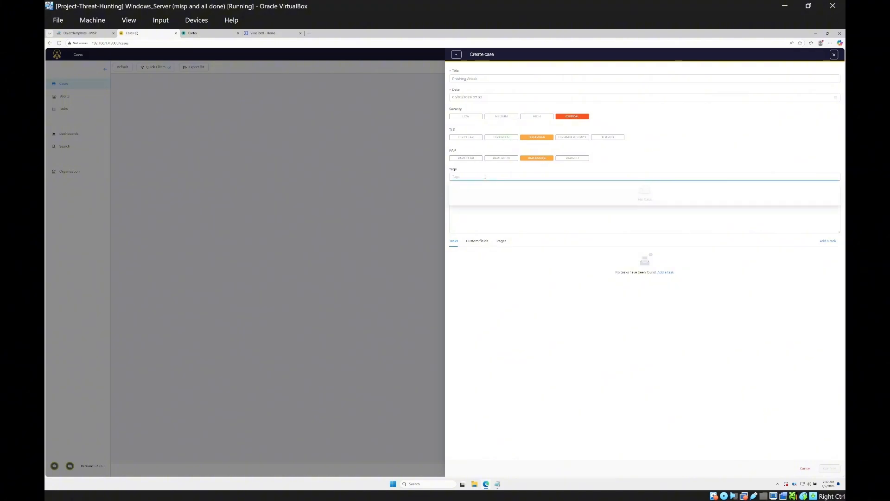
pyautogui.write('Attack Phishing ID')
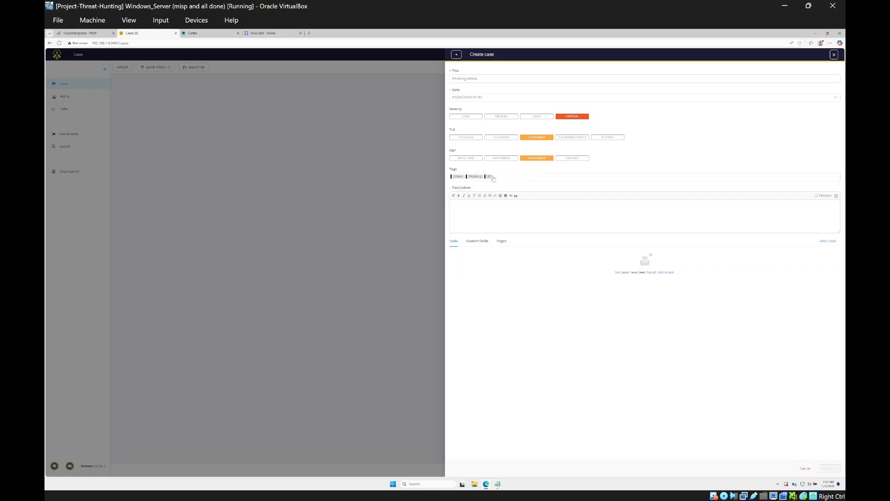
pyautogui.click(490, 207)
pyautogui.write('As')
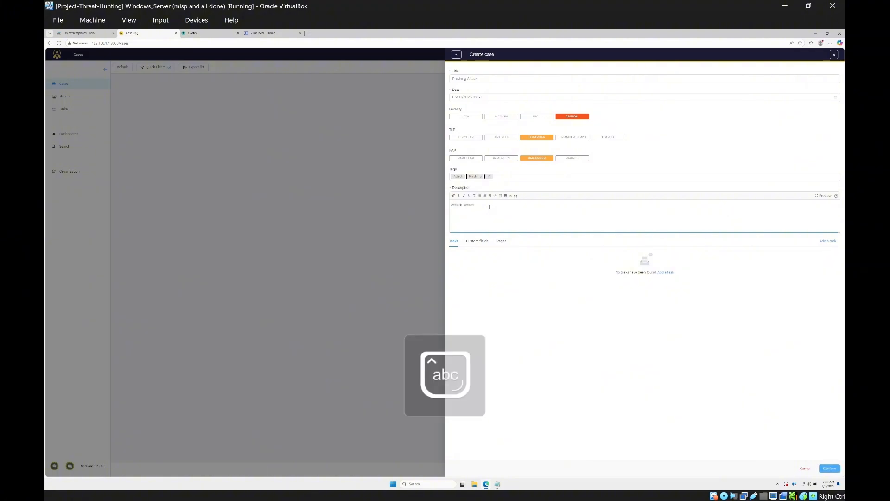
pyautogui.write(' detected')
# Check the new case's custom fields, pages and tasks sections, and create the case
pyautogui.click(474, 242)
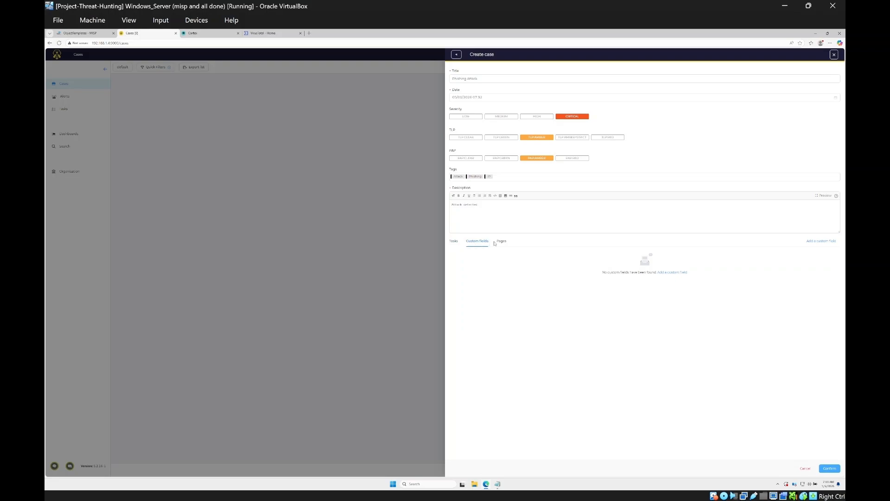
pyautogui.click(505, 243)
pyautogui.click(453, 241)
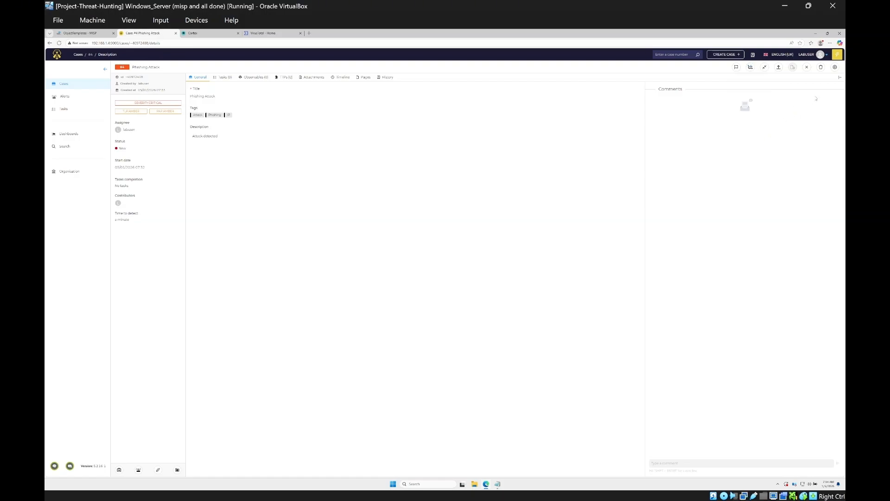
pyautogui.click(821, 67)
pyautogui.click(296, 210)
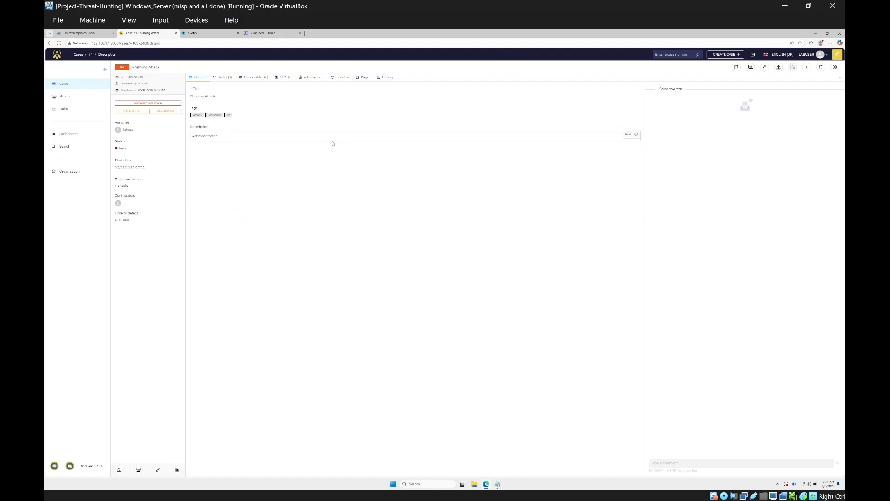
# Start a new observable of type ip in the Phishing Attack case and paste the copied IP address as its value
pyautogui.click(256, 77)
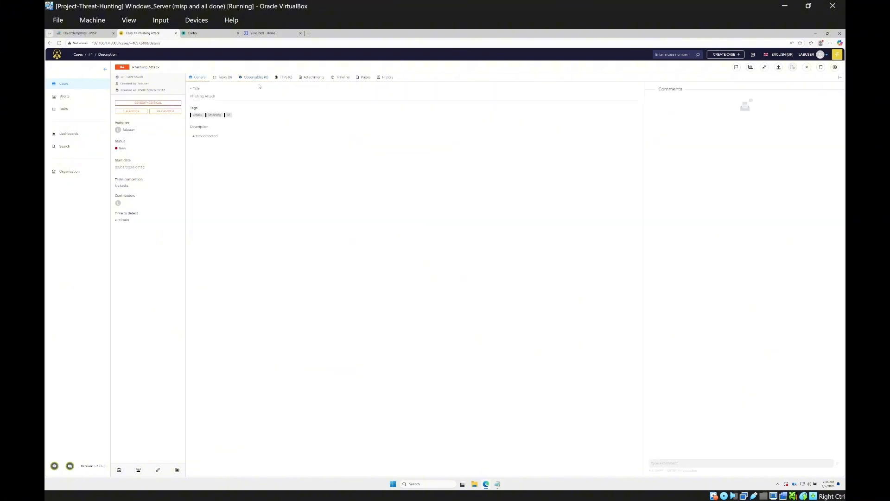
pyautogui.click(256, 78)
pyautogui.click(194, 88)
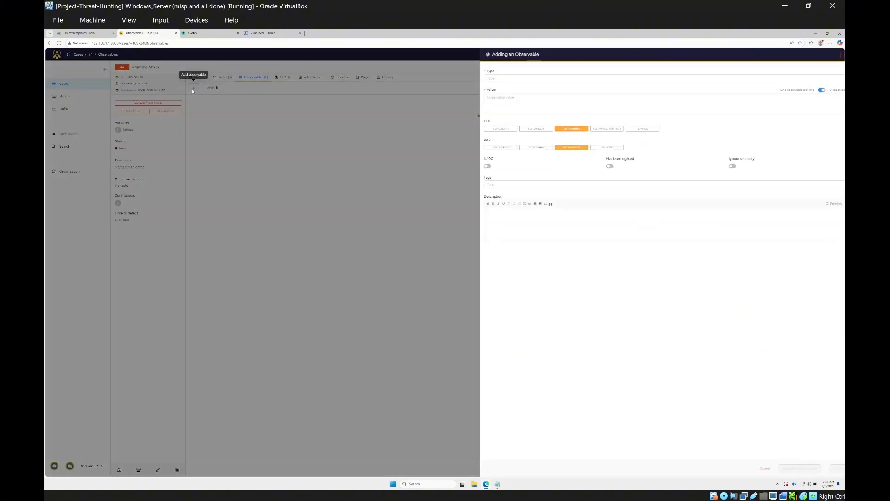
pyautogui.click(496, 80)
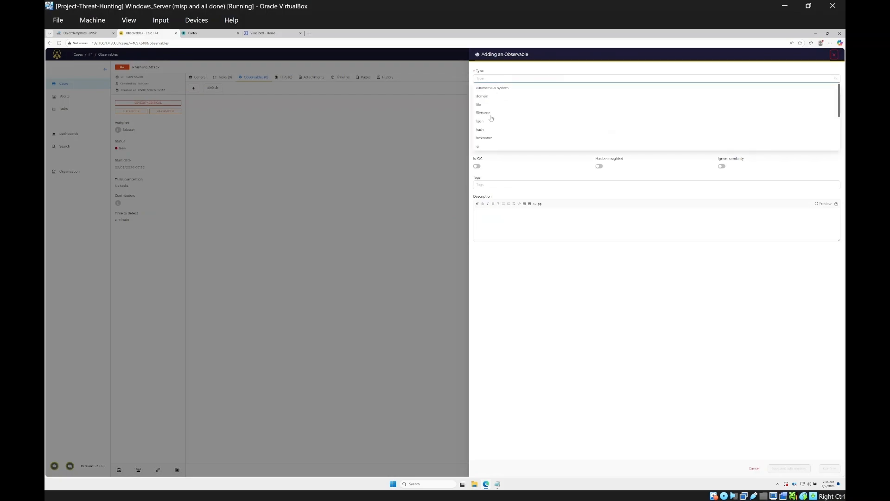
pyautogui.click(482, 147)
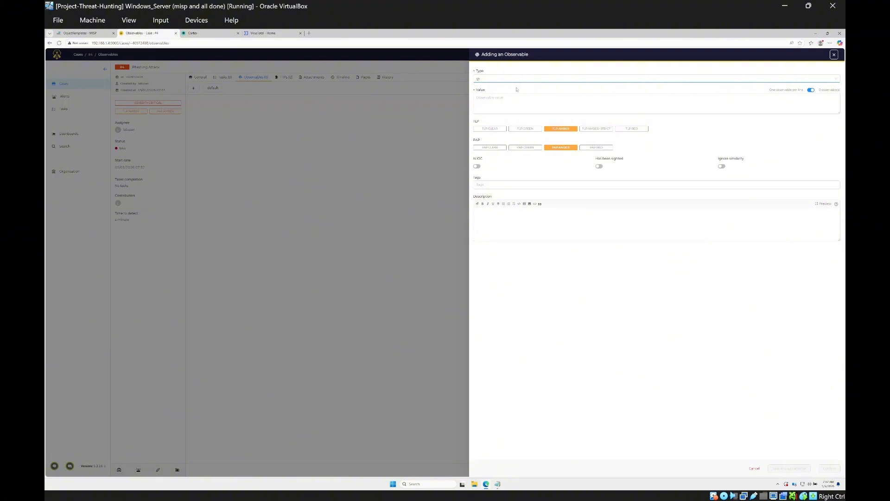
pyautogui.click(493, 100)
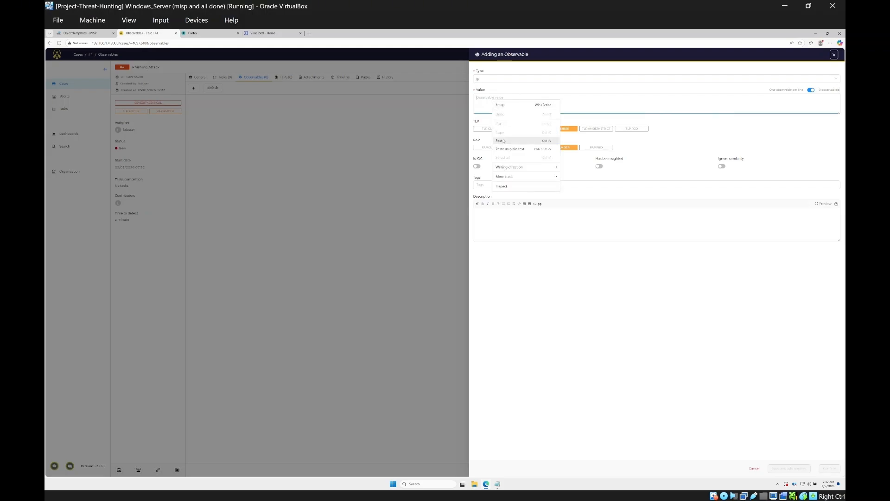
pyautogui.click(503, 141)
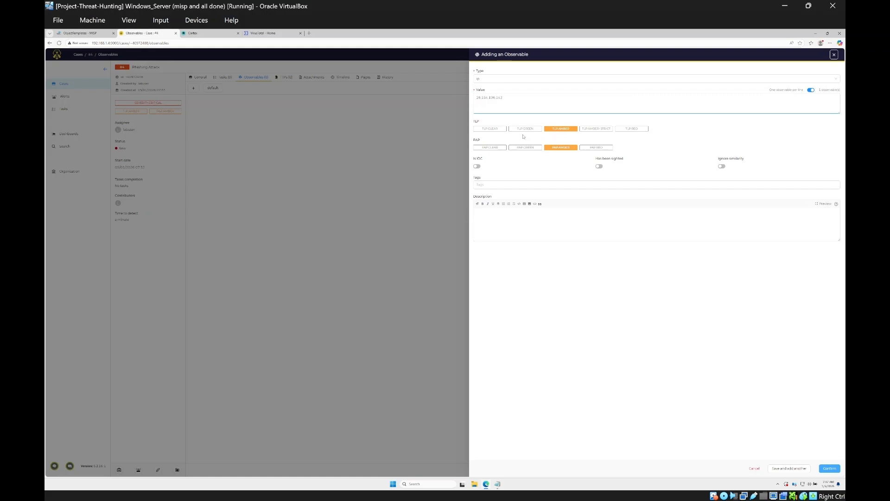
# Tag the observable with attack and ip, leave its description empty, and add it to the case
pyautogui.click(495, 182)
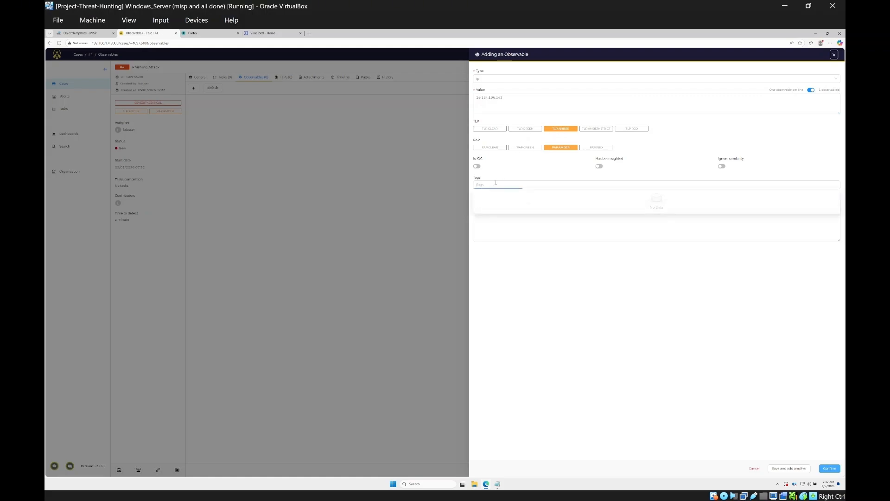
pyautogui.write('attack')
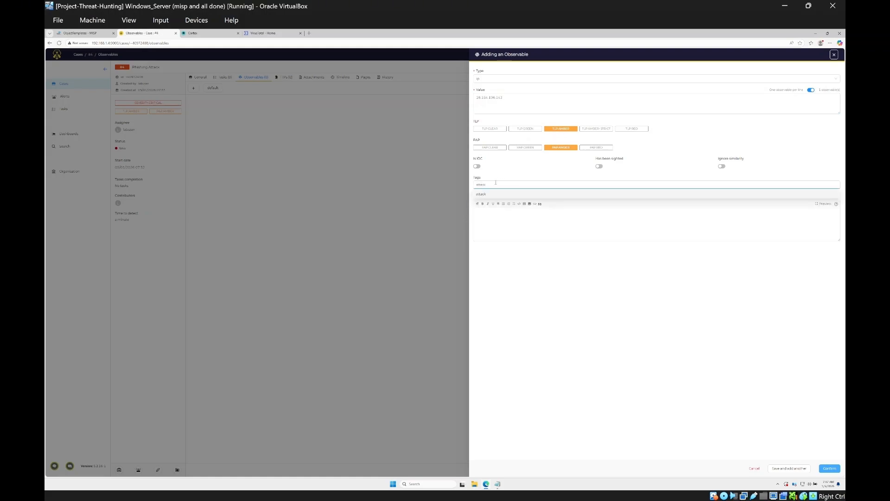
pyautogui.click(485, 194)
pyautogui.write('ip')
pyautogui.click(476, 194)
pyautogui.click(523, 278)
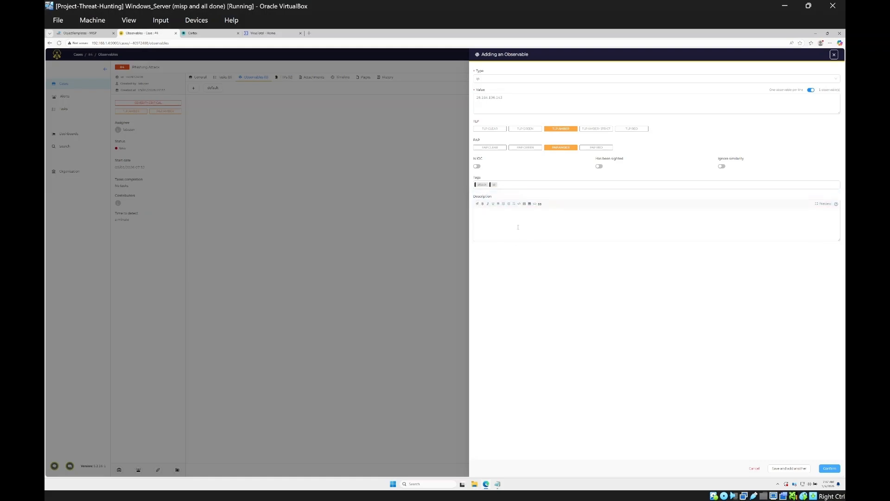
pyautogui.click(519, 225)
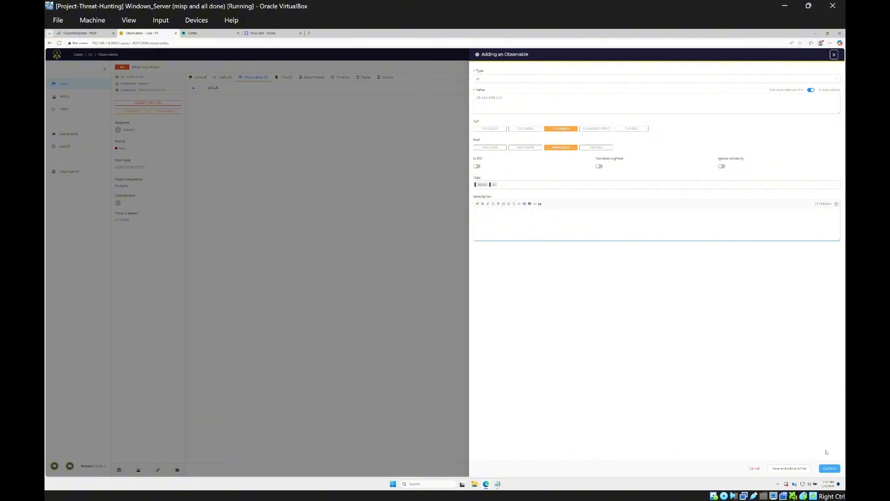
pyautogui.click(834, 470)
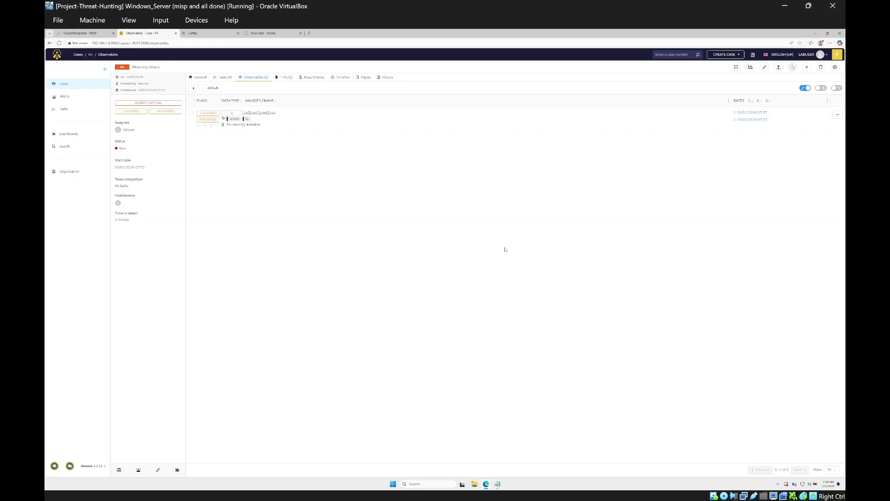
# Run the MaxMind GeoIP and VirusTotal GetReport analyzers on the IP observable
pyautogui.click(837, 116)
pyautogui.click(820, 157)
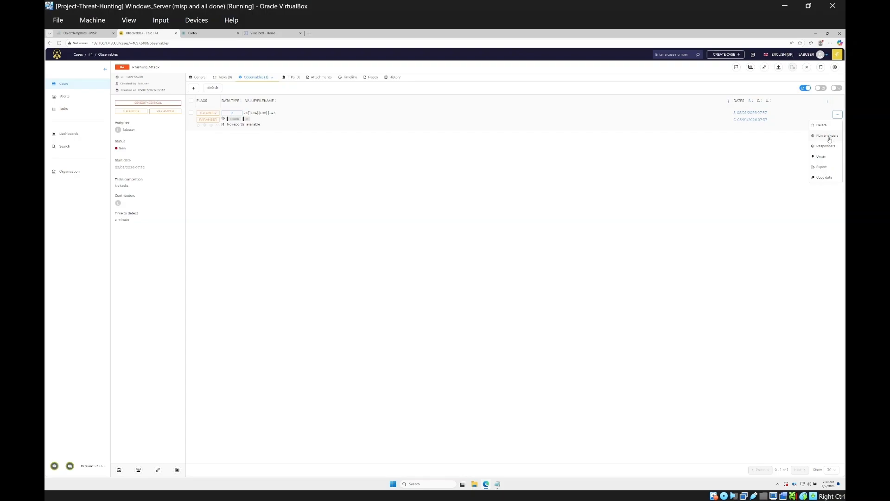
pyautogui.click(828, 136)
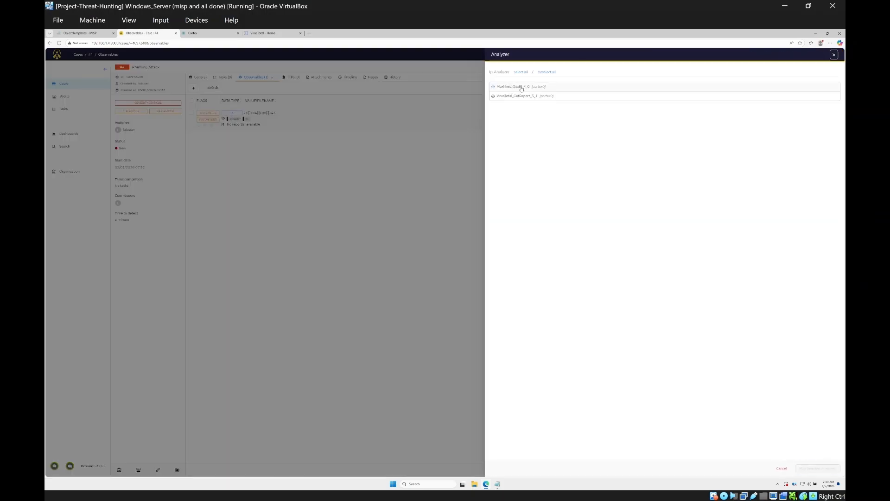
pyautogui.click(518, 88)
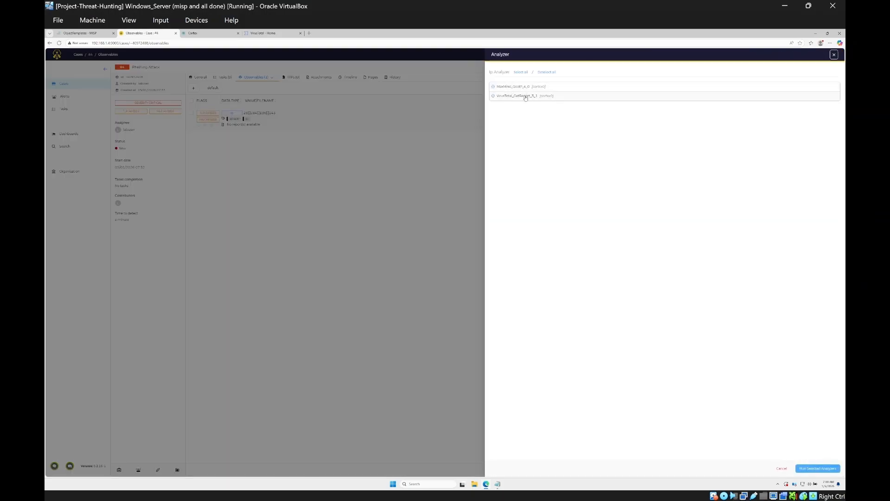
pyautogui.click(821, 470)
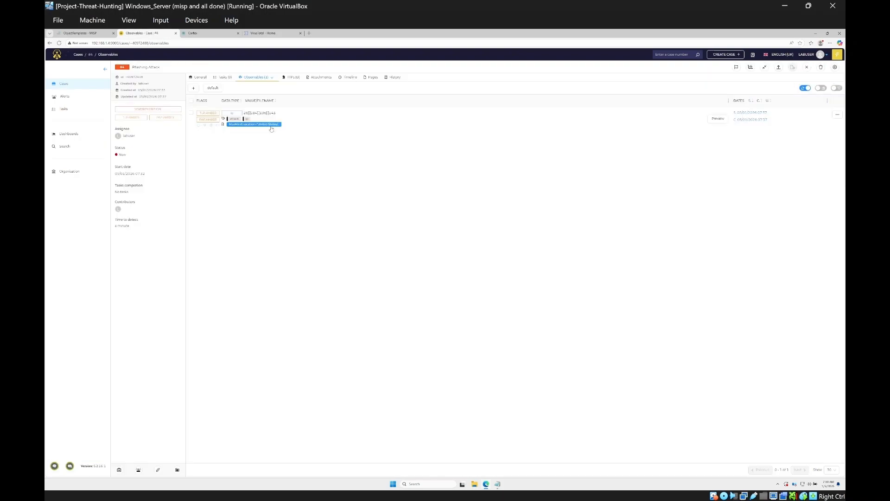
# Open the IP observable's details and read the geolocation in its MaxMind GeoIP analysis report
pyautogui.click(261, 113)
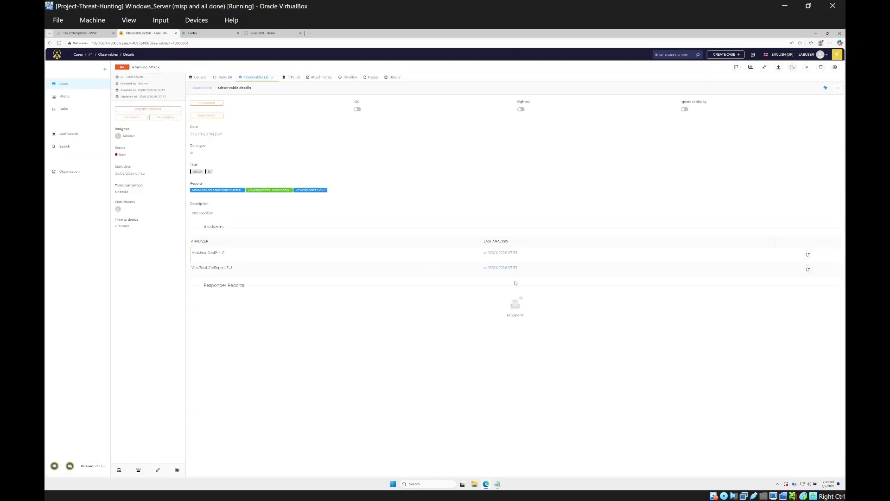
pyautogui.click(503, 253)
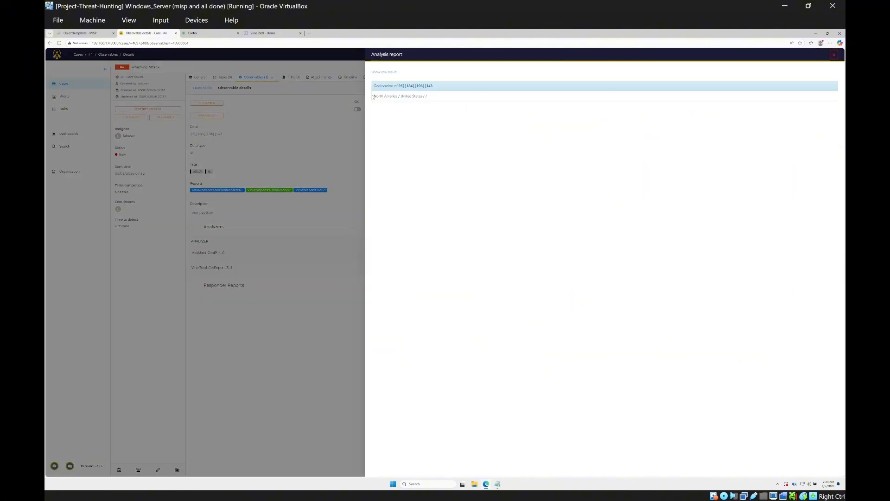
pyautogui.moveTo(373, 96); pyautogui.dragTo(422, 99)
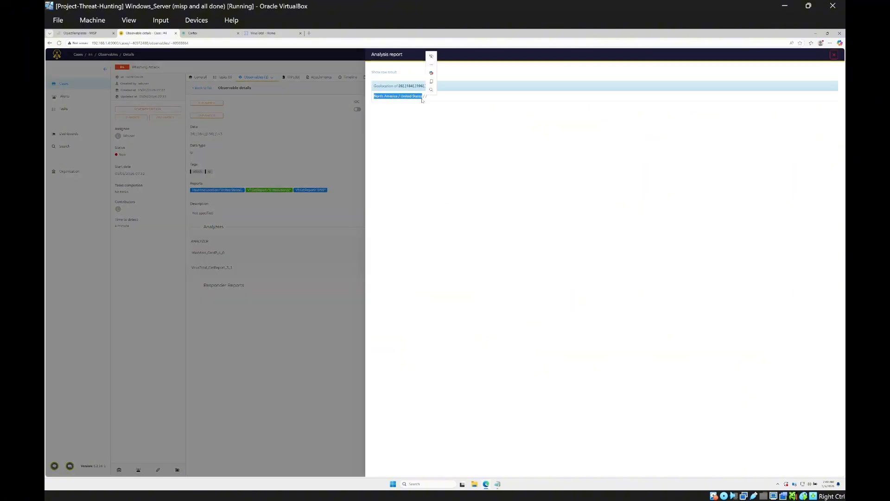
pyautogui.click(422, 99)
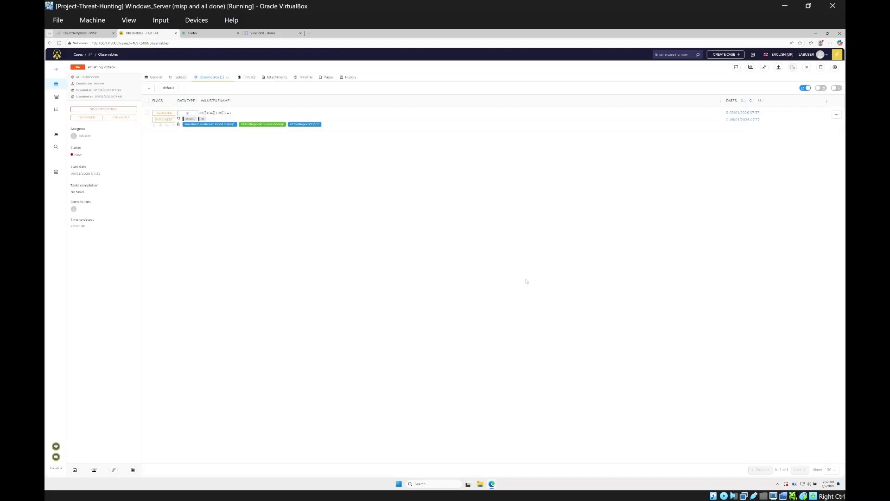
# Add an observable of type hash to the Phishing Attack case, pasting the copied file hash as its value
pyautogui.click(148, 88)
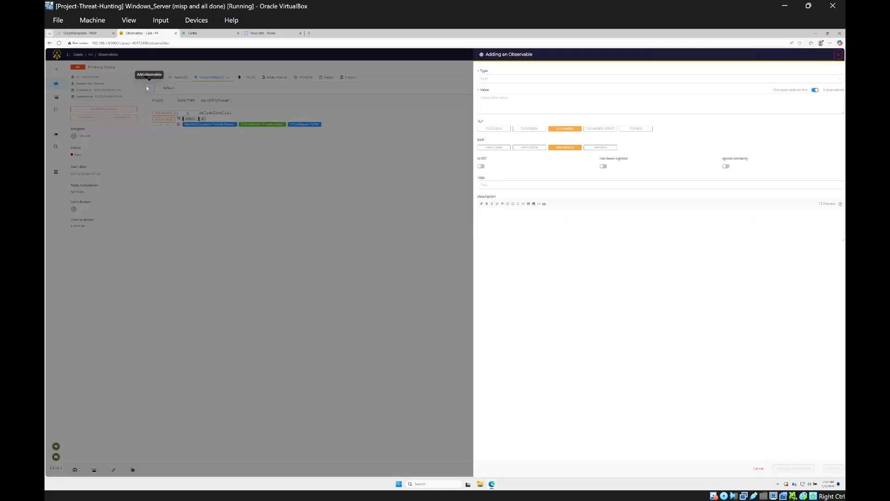
pyautogui.click(492, 79)
pyautogui.click(497, 100)
pyautogui.click(497, 100)
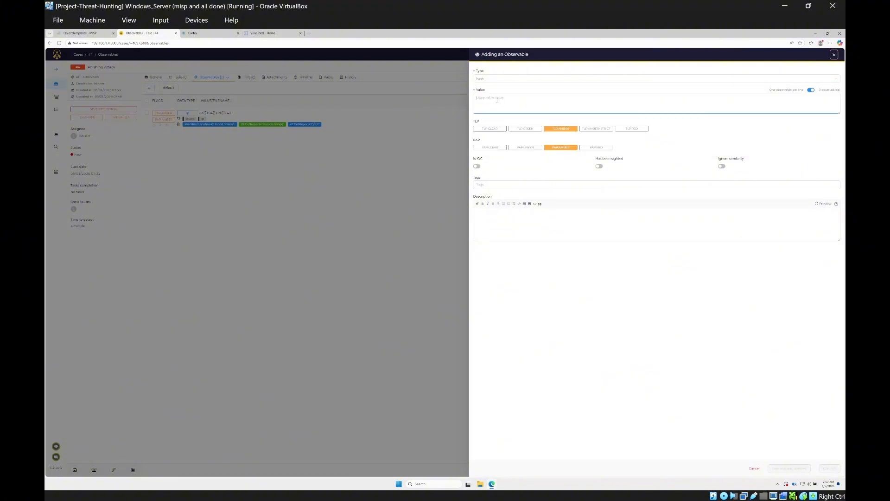
pyautogui.rightClick(497, 100)
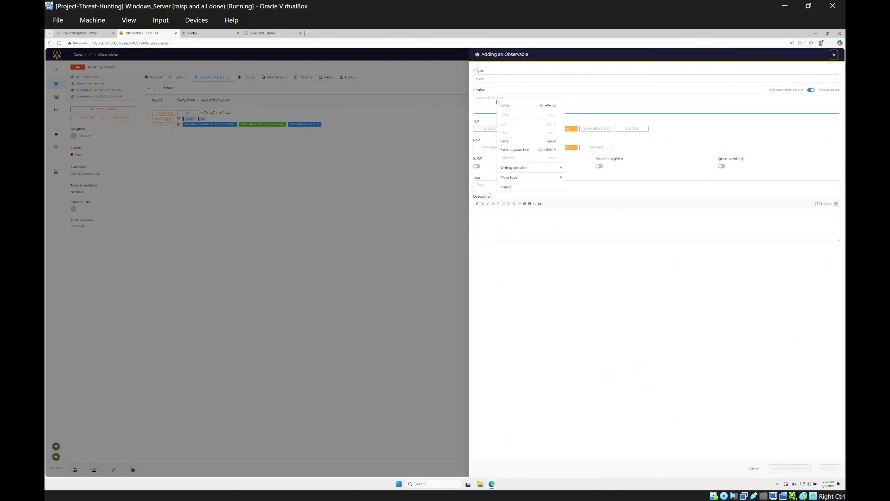
pyautogui.click(531, 142)
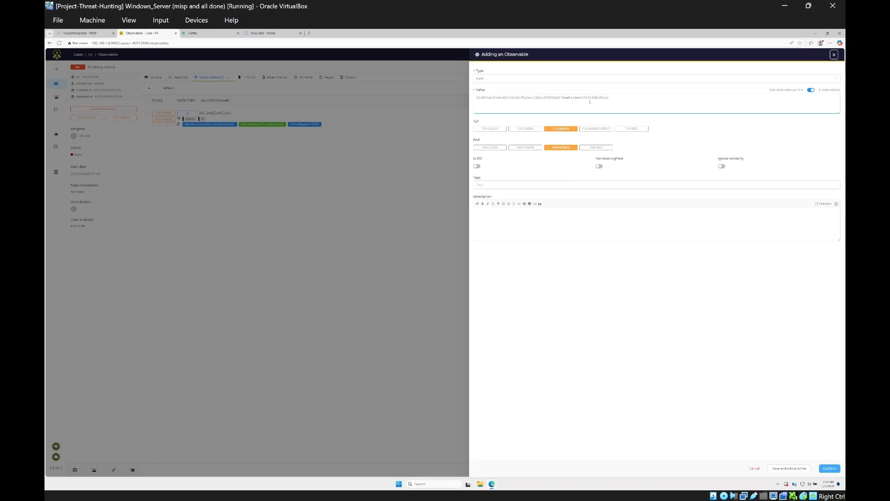
pyautogui.click(830, 468)
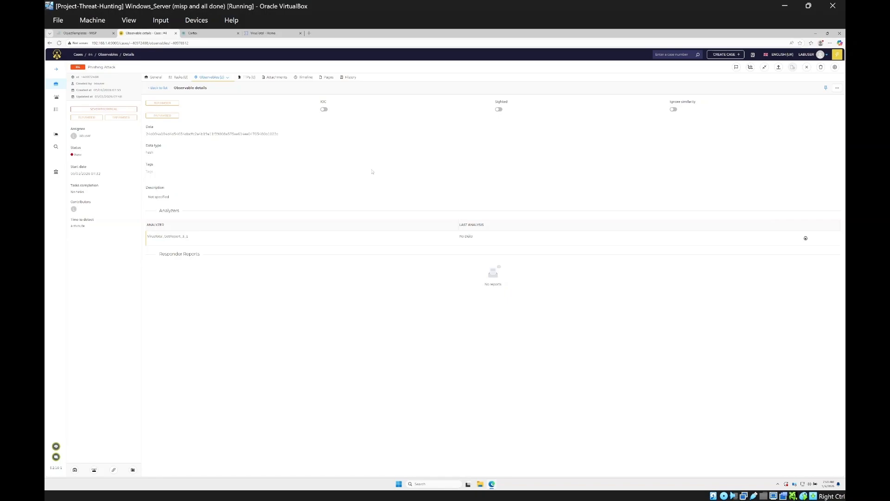
# Run the VirusTotal GetReport analyzer on the hash observable from the case's observable list
pyautogui.click(150, 89)
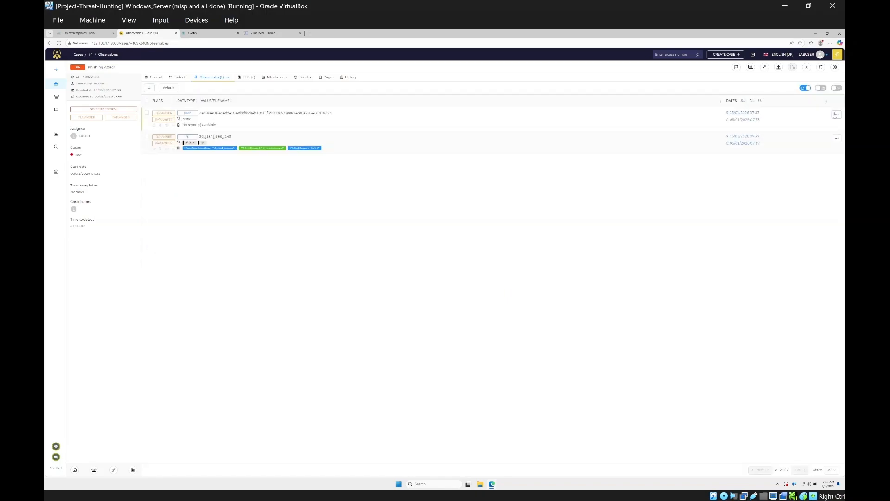
pyautogui.click(835, 115)
pyautogui.click(826, 137)
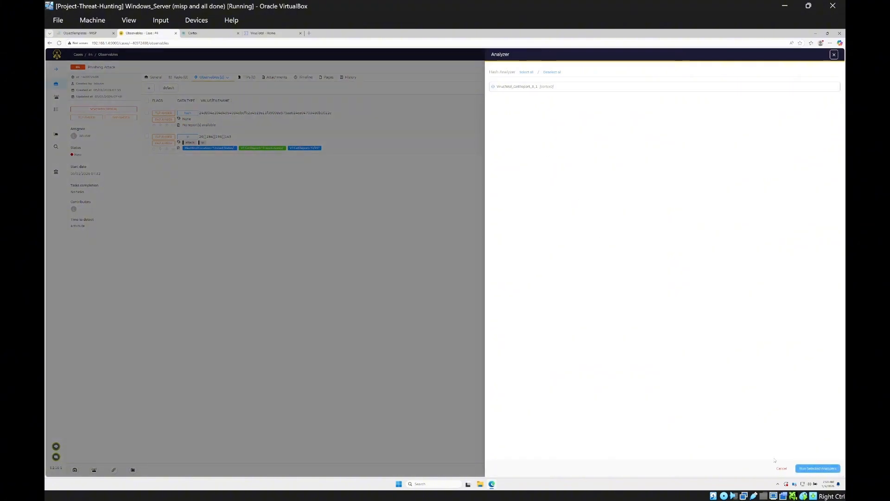
pyautogui.click(834, 470)
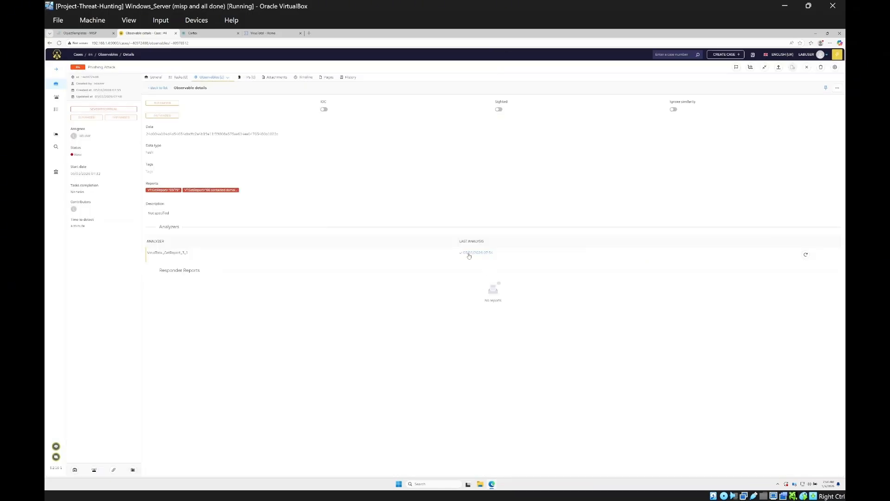
# Read the hash observable's VirusTotal analysis report, examining its detection summary and the associated file names
pyautogui.click(469, 254)
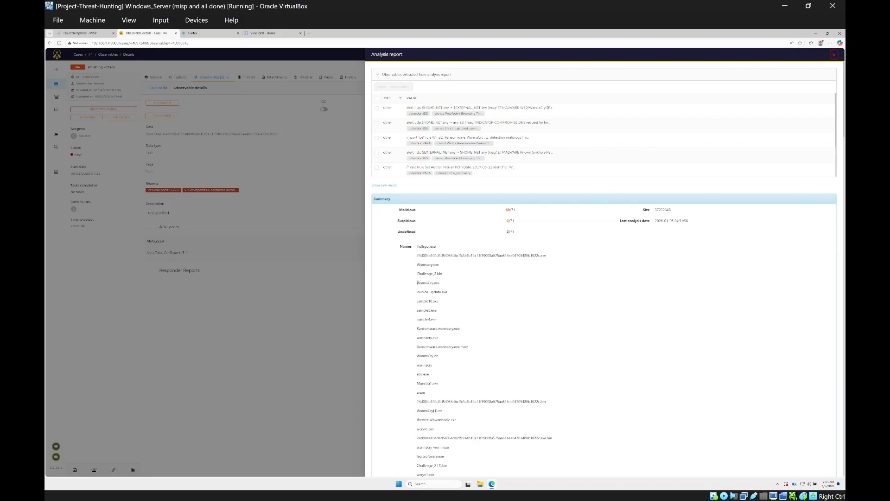
pyautogui.moveTo(417, 282); pyautogui.dragTo(439, 283)
pyautogui.click(455, 348)
pyautogui.scroll(-3, 455, 349)
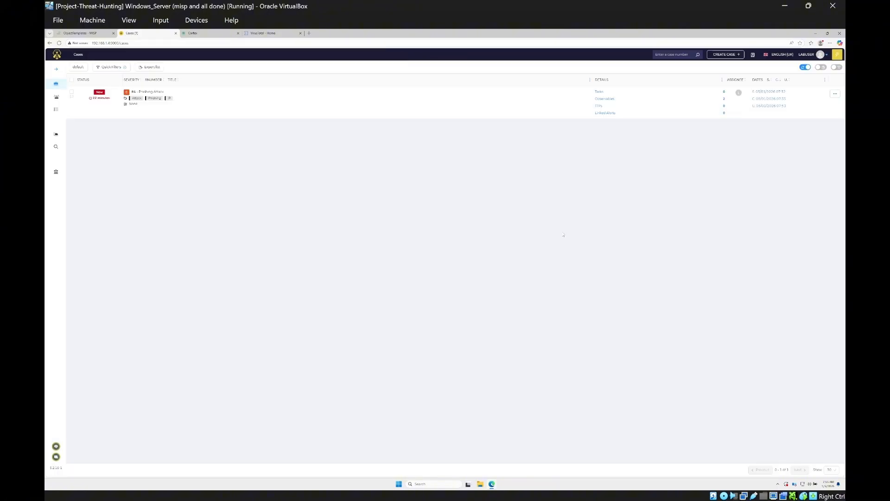
# Close the Phishing Attack case as True positive with Impact set to No and a short summary of the attack
pyautogui.click(835, 94)
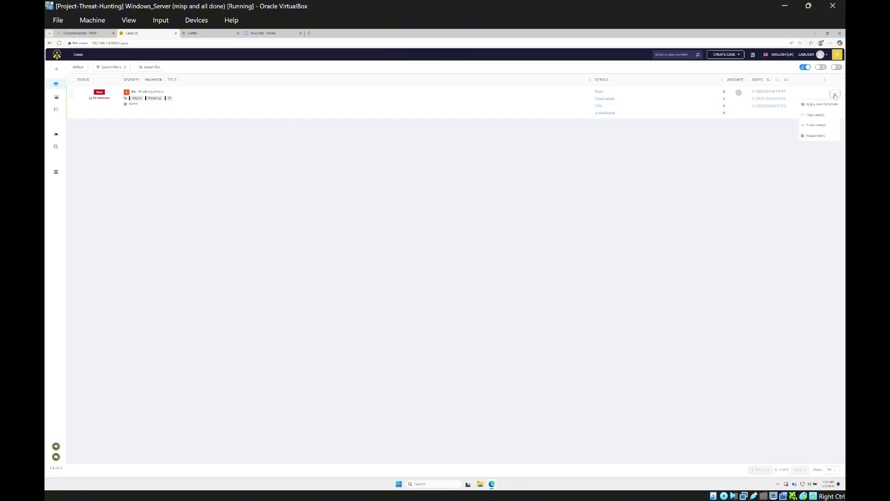
pyautogui.click(816, 124)
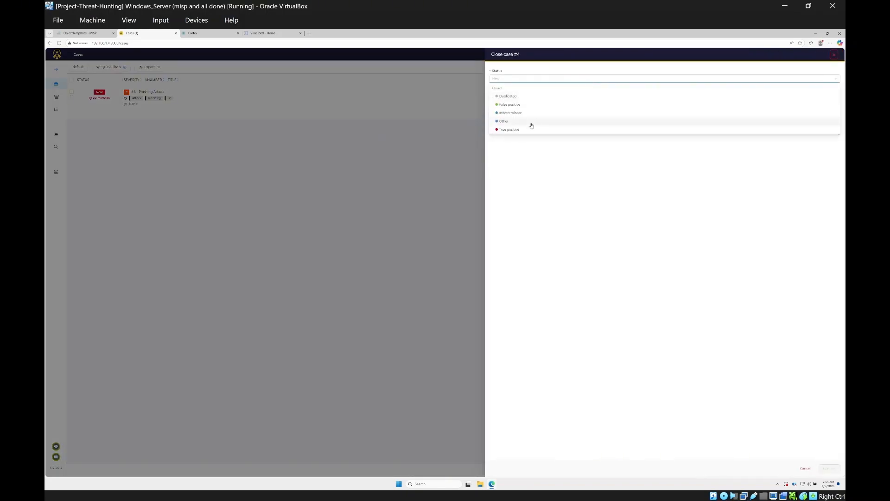
pyautogui.click(515, 129)
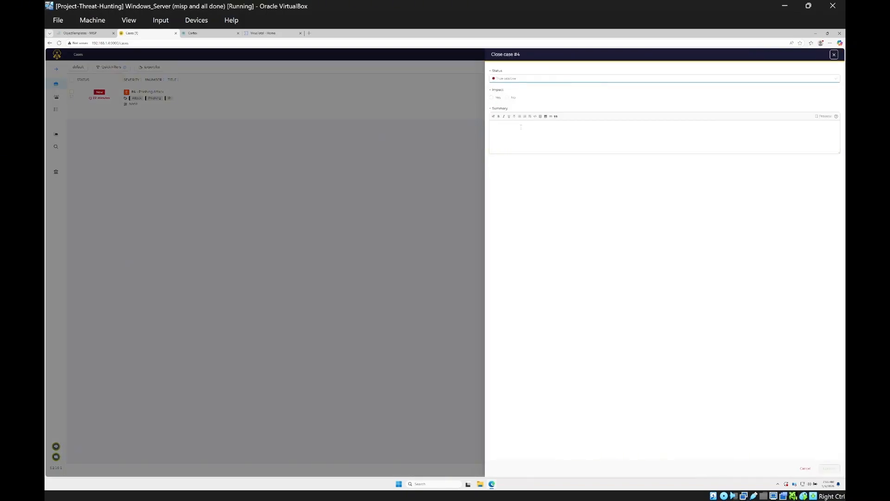
pyautogui.click(508, 97)
pyautogui.click(511, 131)
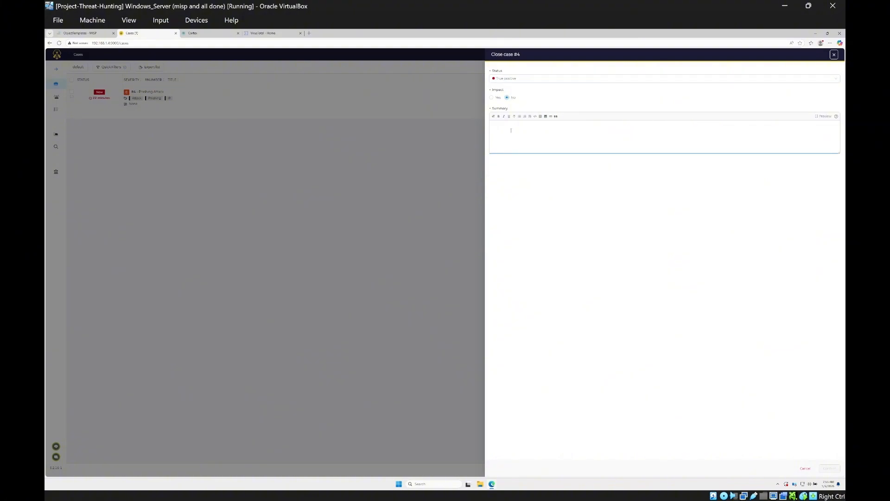
pyautogui.write('Attack i')
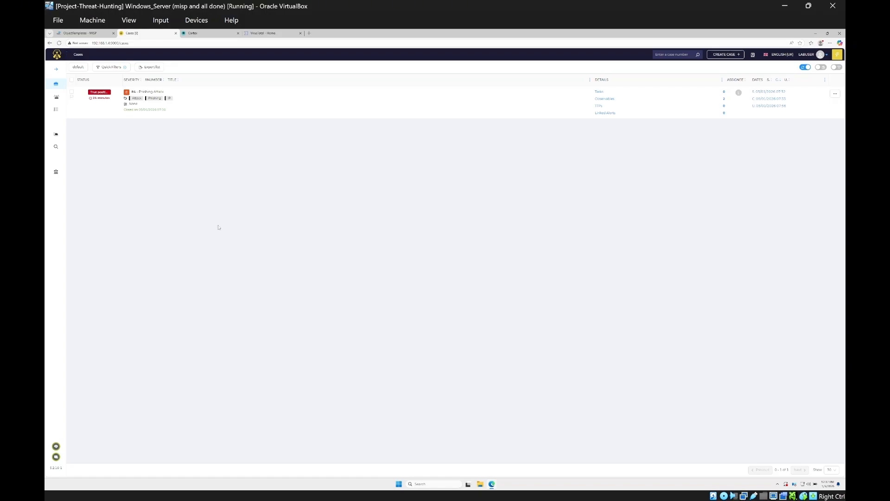
# Create a case titled Case A and add an ip observable with the value 1.1.1.1 to it
pyautogui.click(725, 55)
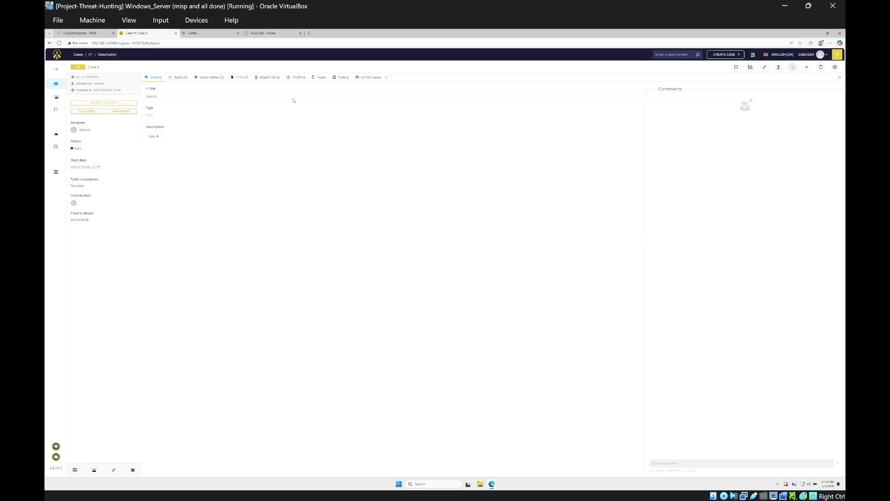
pyautogui.click(207, 77)
pyautogui.click(148, 88)
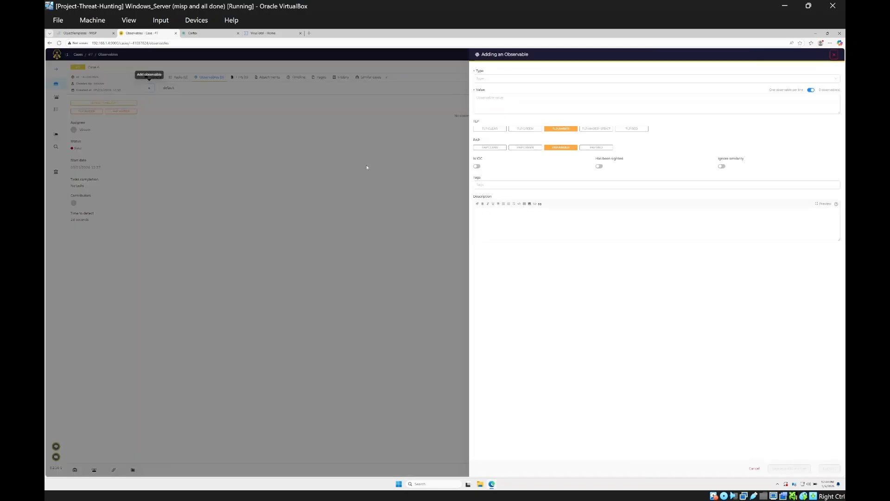
pyautogui.click(485, 78)
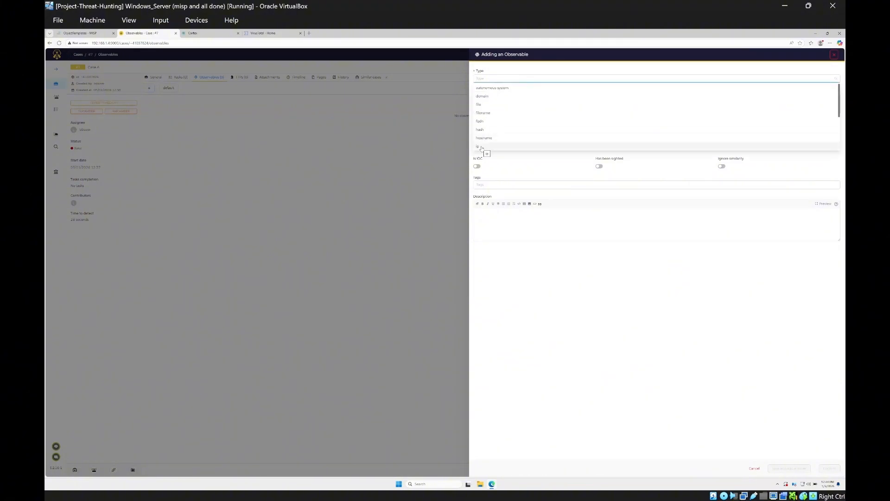
pyautogui.click(481, 147)
pyautogui.click(508, 104)
pyautogui.write('1.1.1.1')
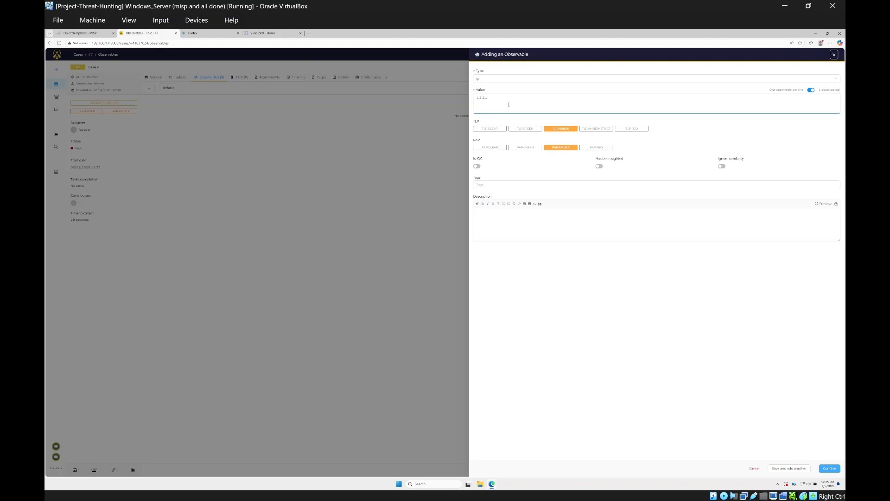
pyautogui.click(830, 468)
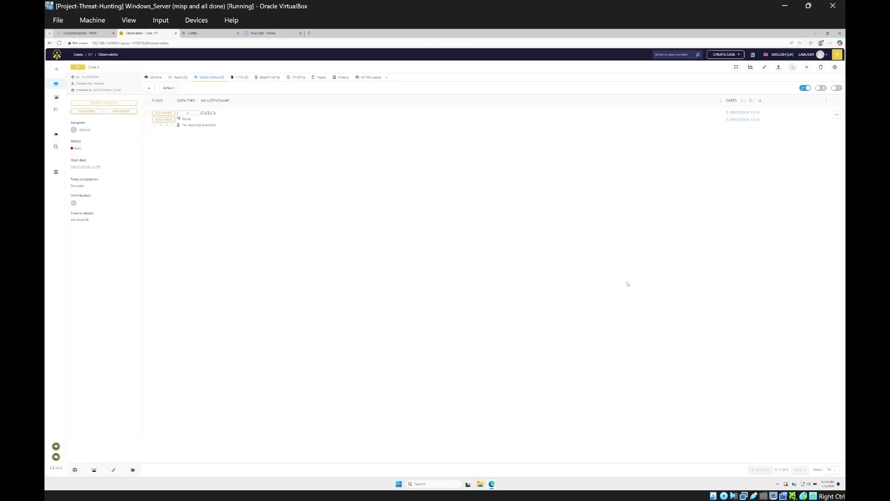
# Start a second empty case from the case list and title it Case B
pyautogui.click(57, 84)
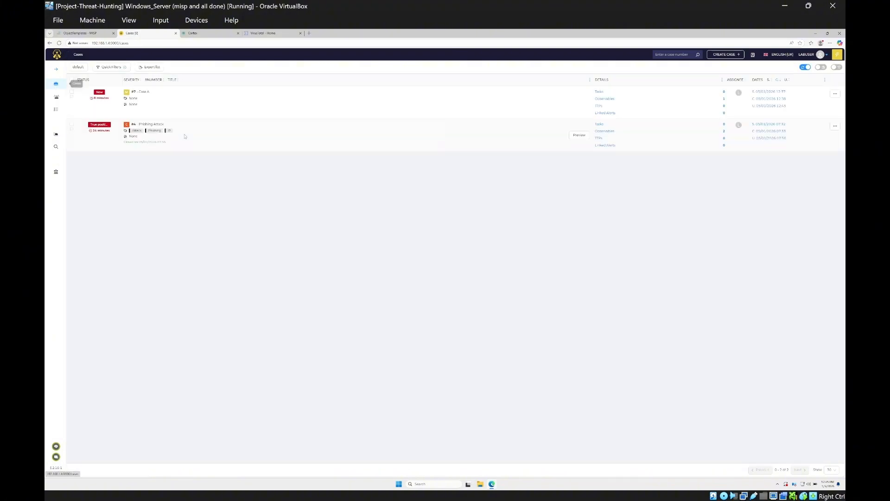
pyautogui.click(740, 55)
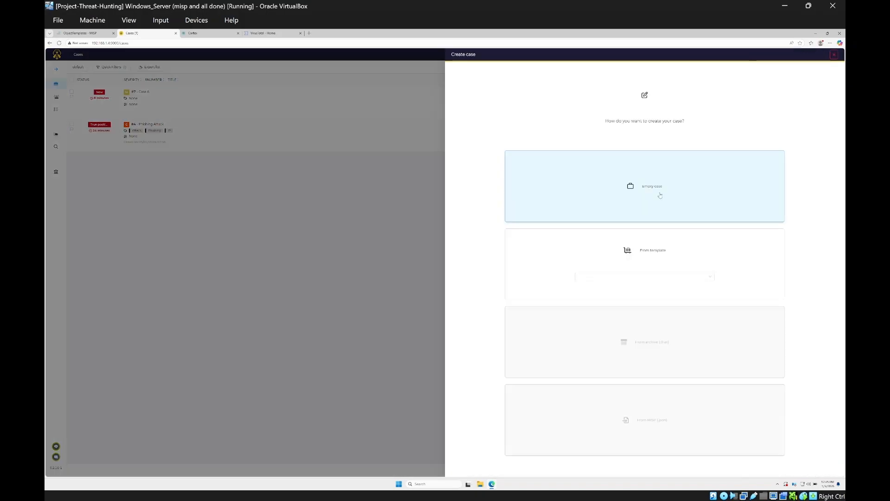
pyautogui.click(660, 193)
pyautogui.press('capslock')
pyautogui.write('C')
pyautogui.press('capslock')
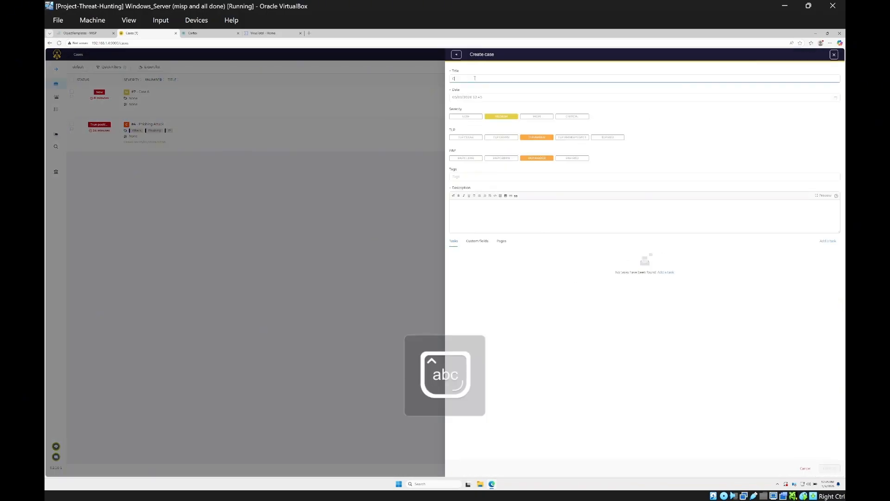
pyautogui.write('ase')
pyautogui.press('capslock')
pyautogui.write('B')
pyautogui.press('capslock')
# Enter Case B as the new case's description and create the case
pyautogui.click(525, 214)
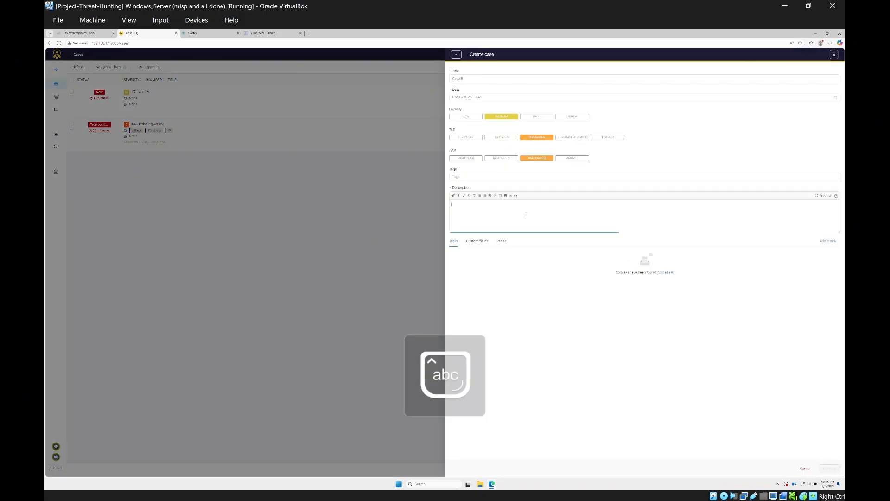
pyautogui.press('capslock')
pyautogui.write('C')
pyautogui.press('capslock')
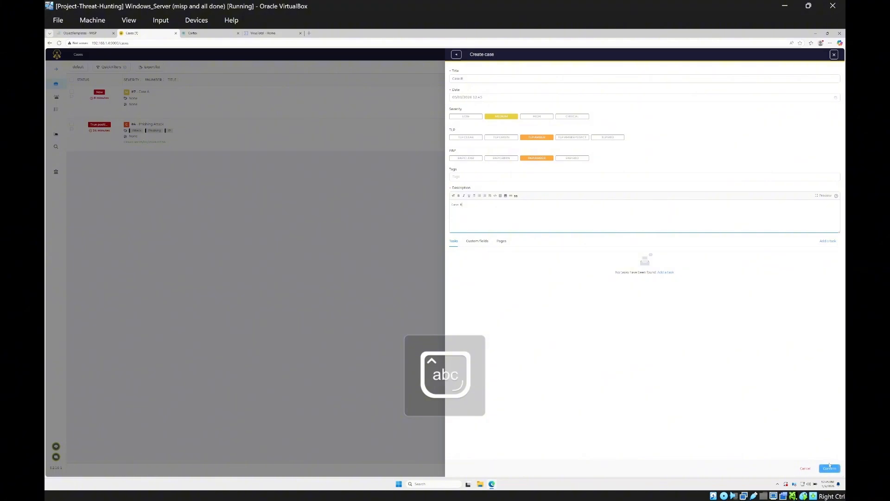
pyautogui.click(830, 468)
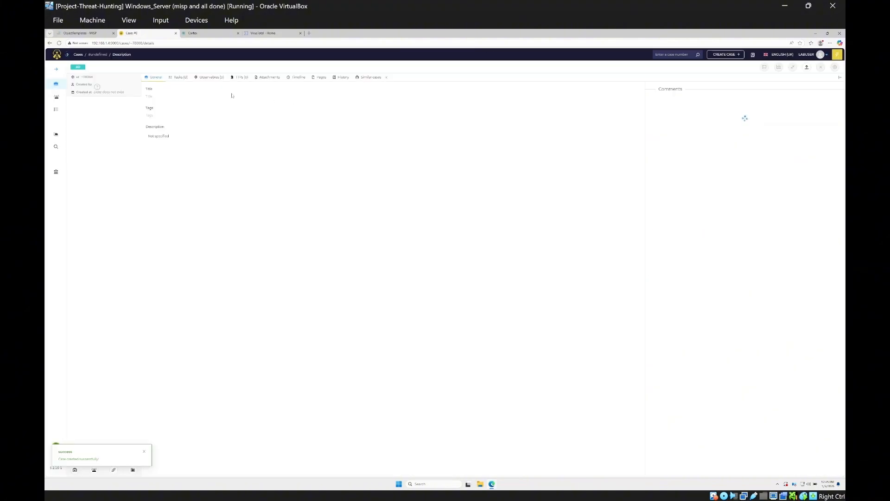
# Add an ip observable with the value 1.1.1.1 to Case B
pyautogui.click(205, 77)
pyautogui.click(149, 88)
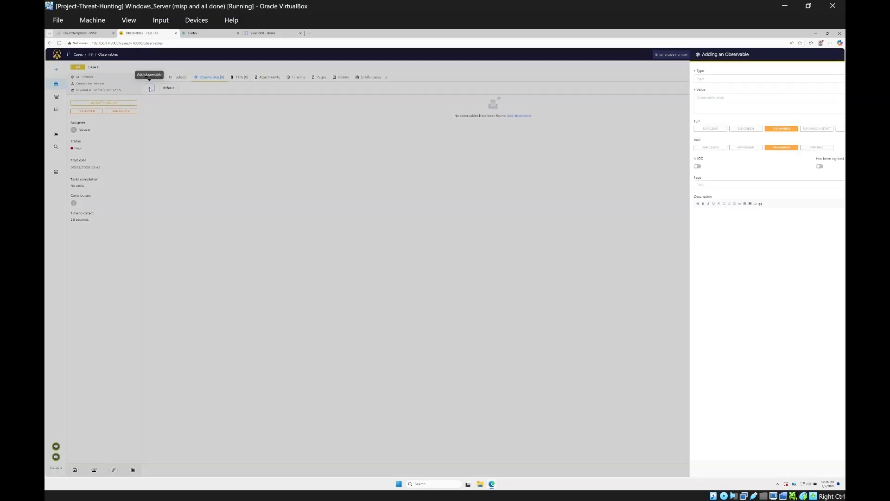
pyautogui.click(492, 78)
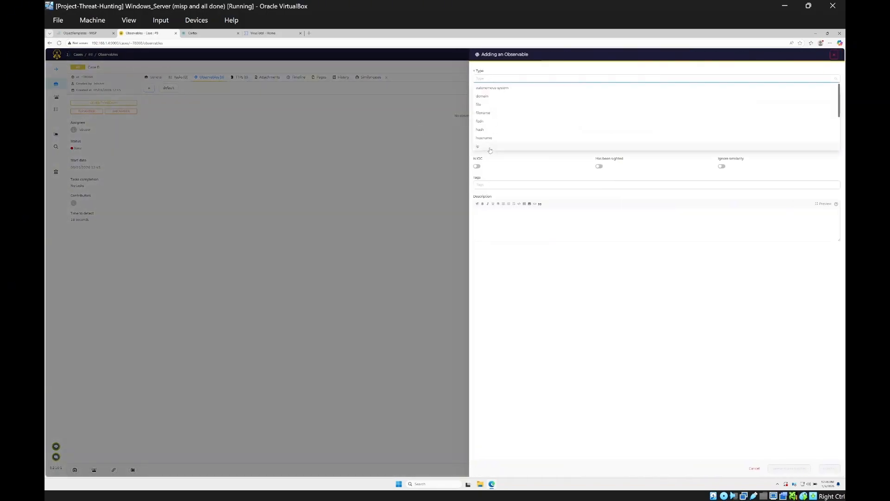
pyautogui.click(490, 147)
pyautogui.click(508, 103)
pyautogui.write('1[.]1[')
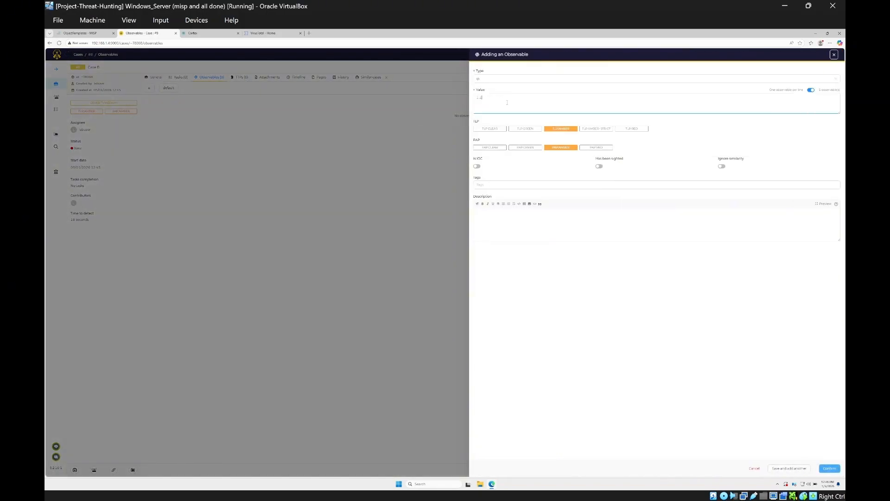
pyautogui.write('.]1[.]1')
pyautogui.click(829, 469)
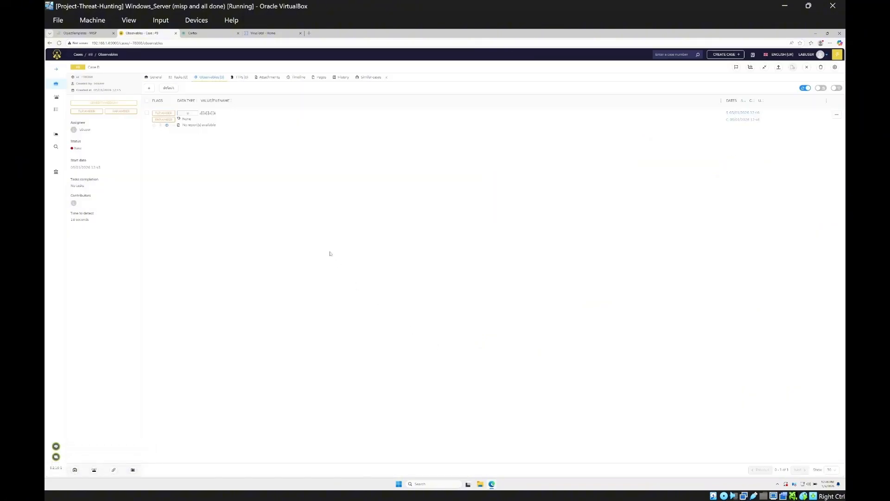
# Open Case A and examine its similar cases and the observables that link them
pyautogui.click(55, 83)
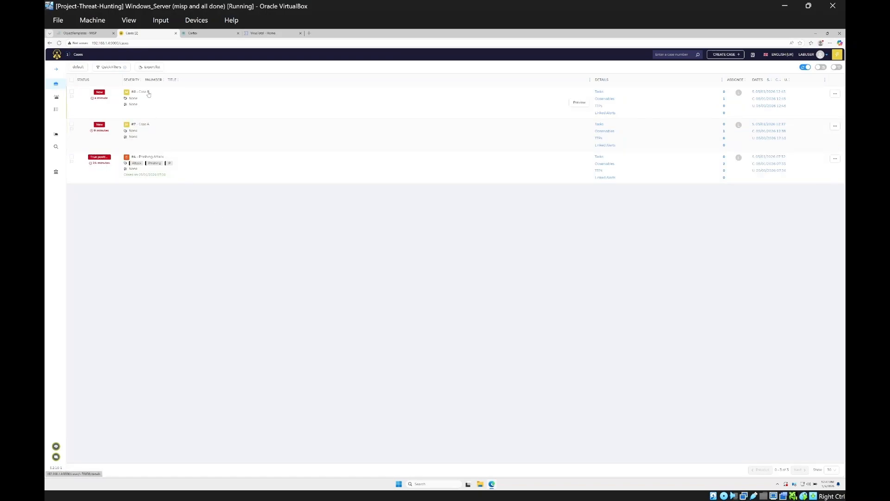
pyautogui.click(143, 129)
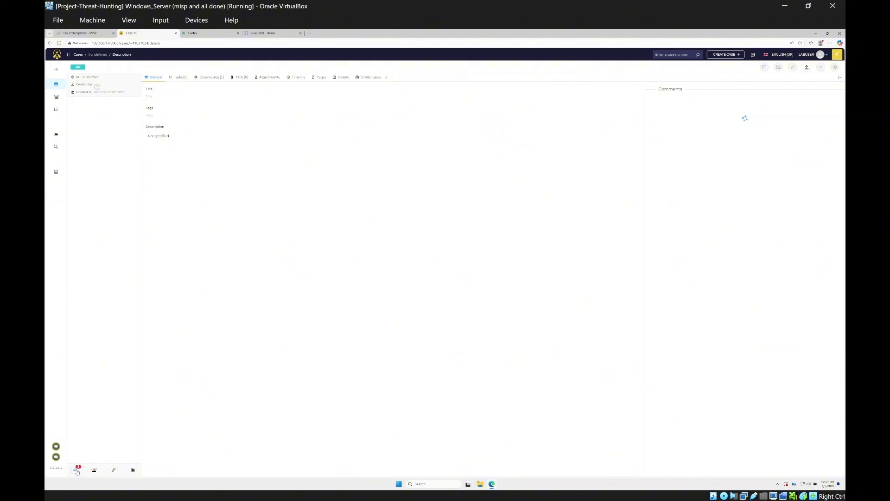
pyautogui.click(75, 470)
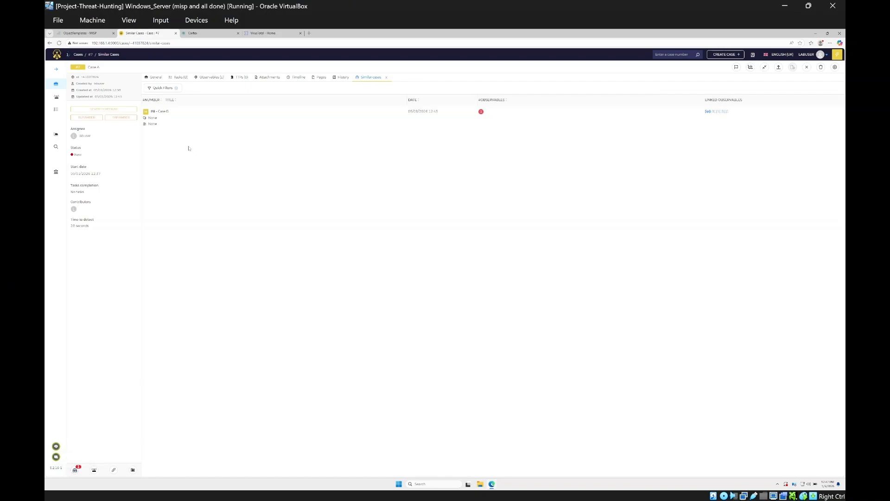
pyautogui.moveTo(162, 117)
# Open the Phishing Attack case from the case list and add a task titled Containment in the default group
pyautogui.click(73, 87)
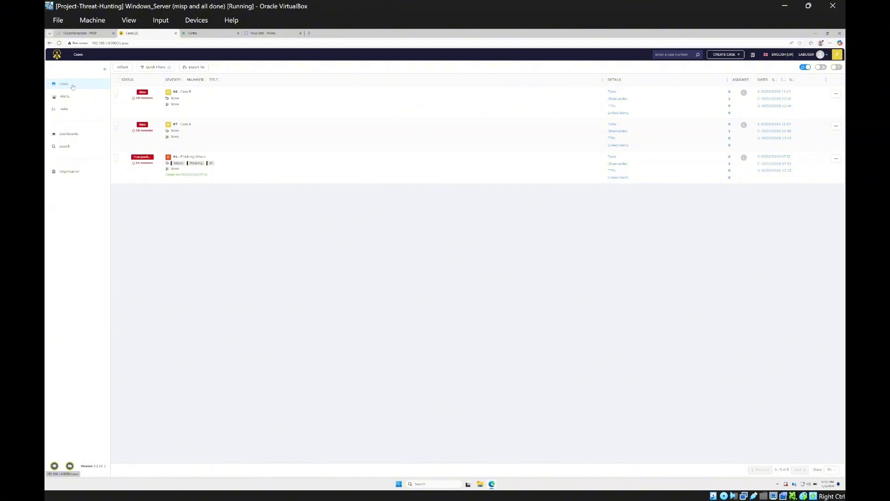
pyautogui.click(196, 157)
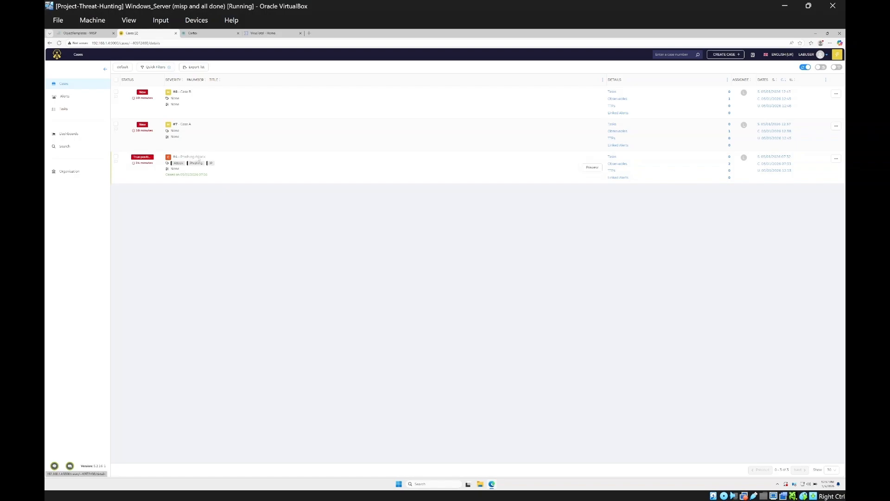
pyautogui.click(194, 89)
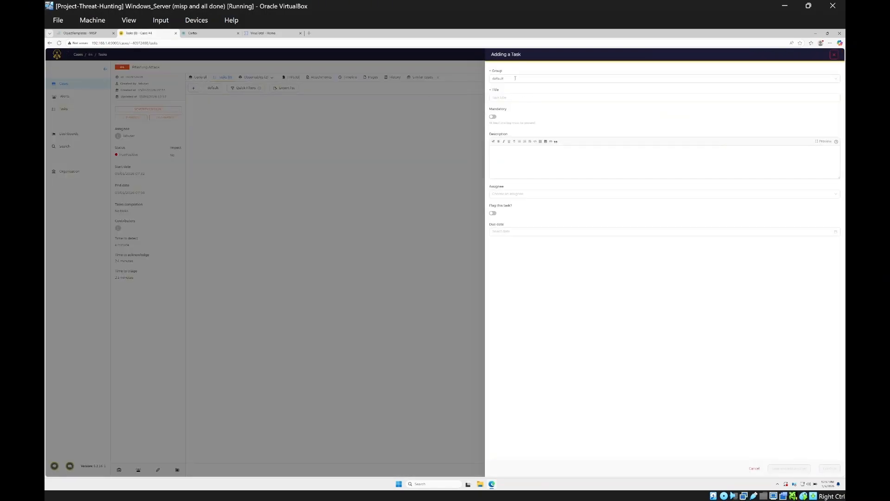
pyautogui.click(838, 78)
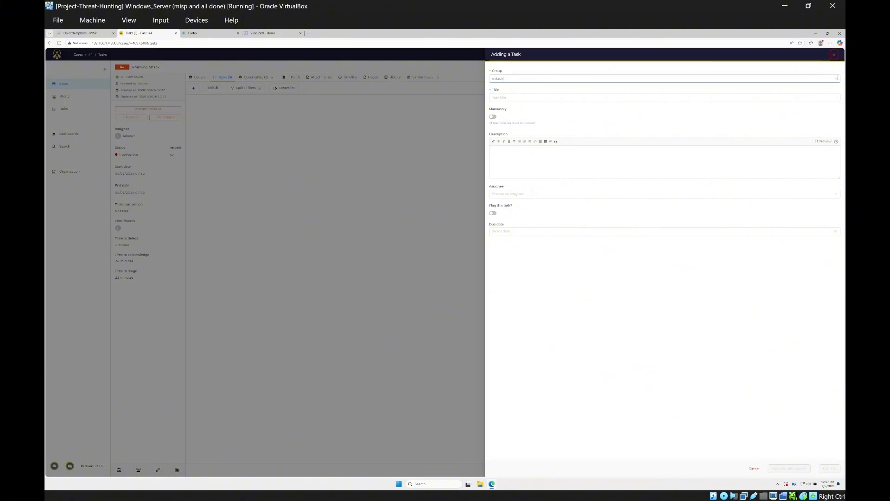
pyautogui.click(509, 98)
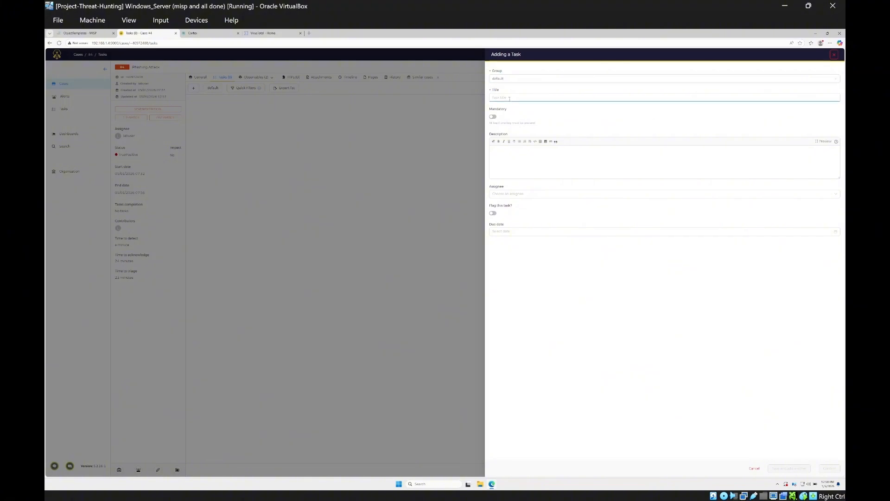
pyautogui.press('capslock')
pyautogui.write('C')
pyautogui.press('capslock')
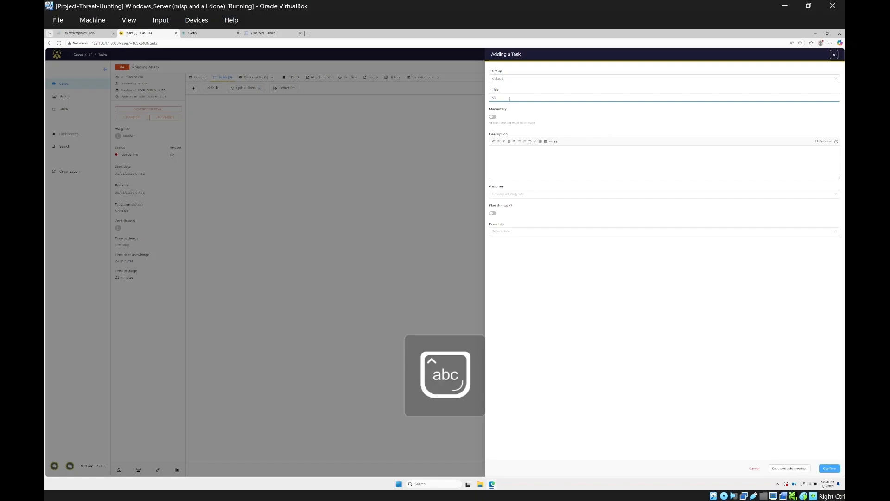
pyautogui.write('ontainment')
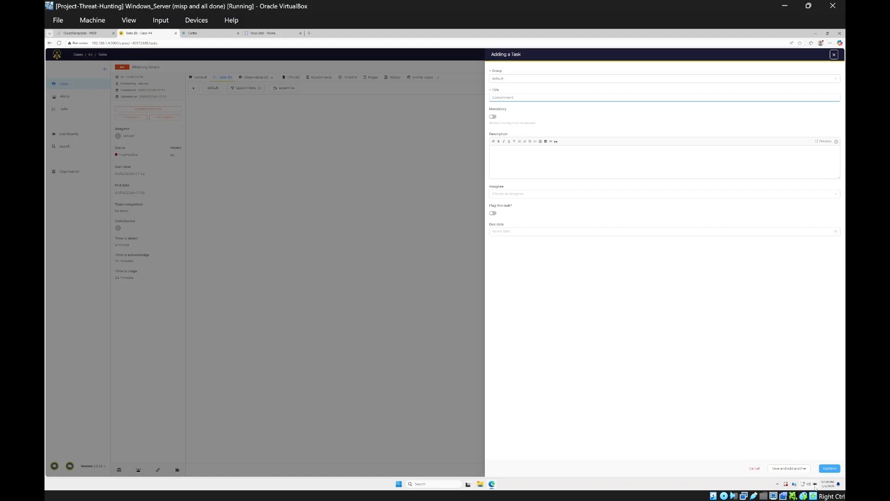
pyautogui.click(829, 469)
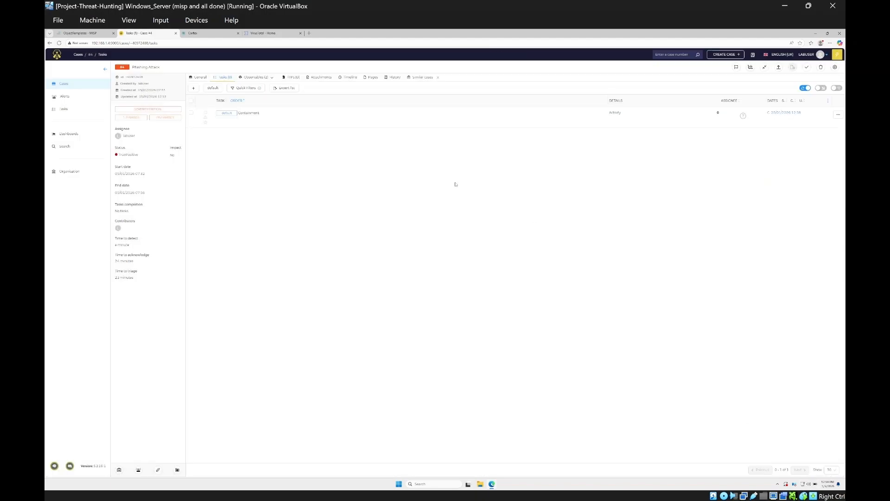
# Add a task log to the Containment task reading "IP Blocked on edge Firewall"
pyautogui.click(249, 112)
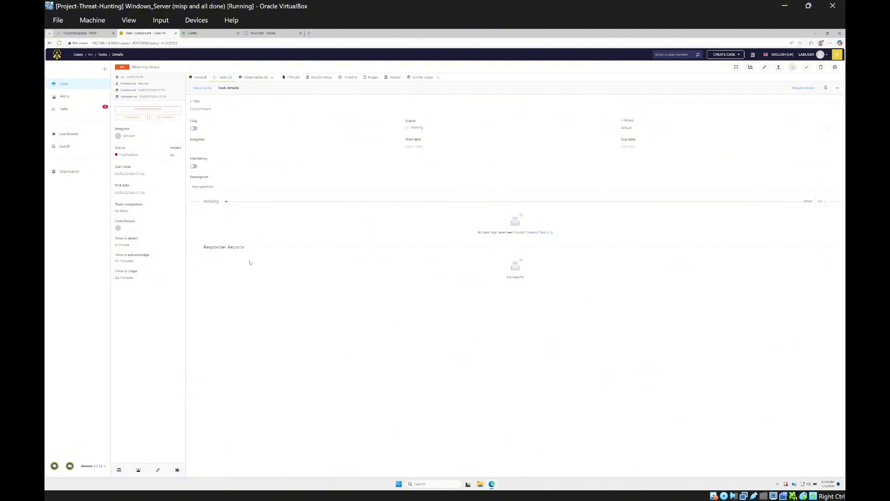
pyautogui.click(551, 236)
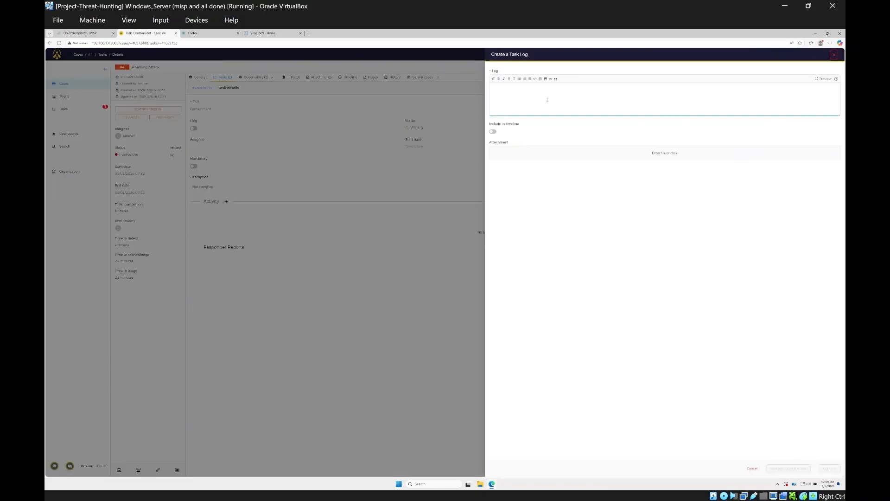
pyautogui.write('IP')
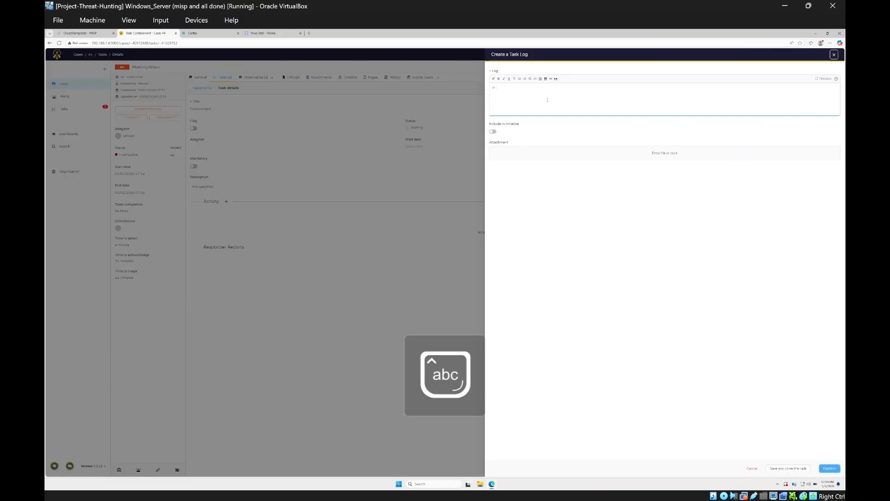
pyautogui.write(' Blocked on edge')
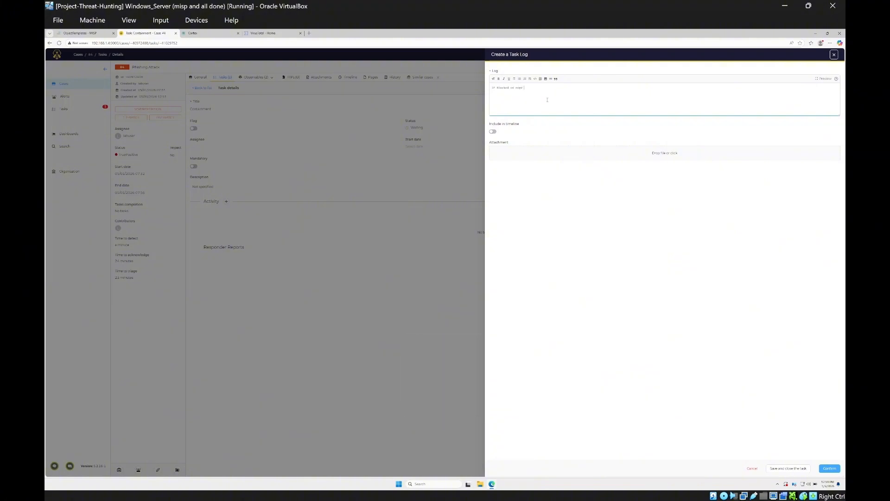
pyautogui.write(' Firewall')
pyautogui.click(828, 469)
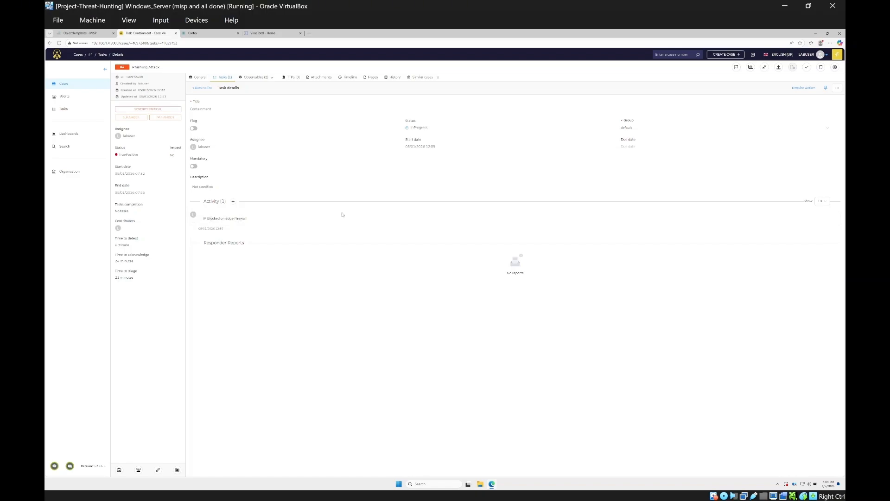
# Set the Containment task's status to Completed and save the modification
pyautogui.click(423, 127)
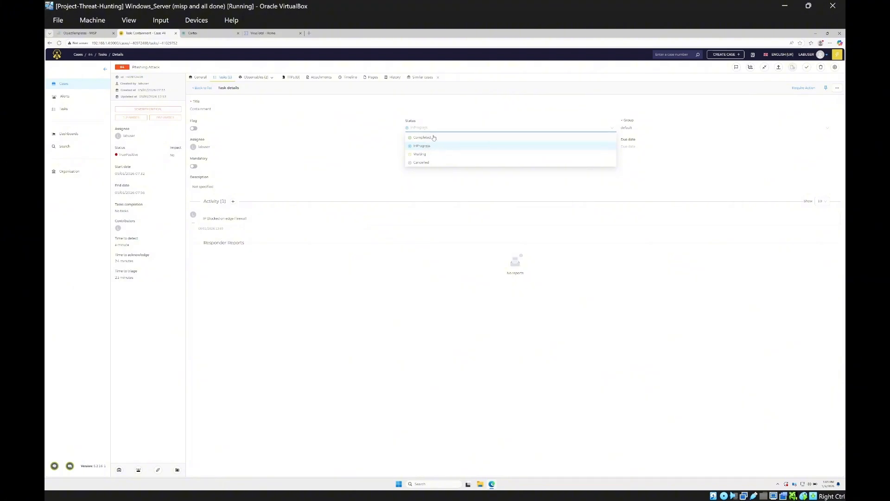
pyautogui.click(425, 137)
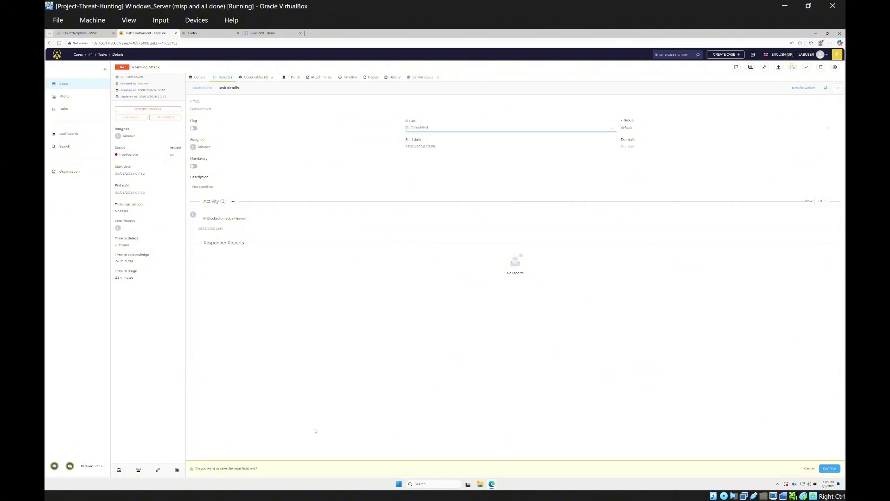
pyautogui.click(829, 469)
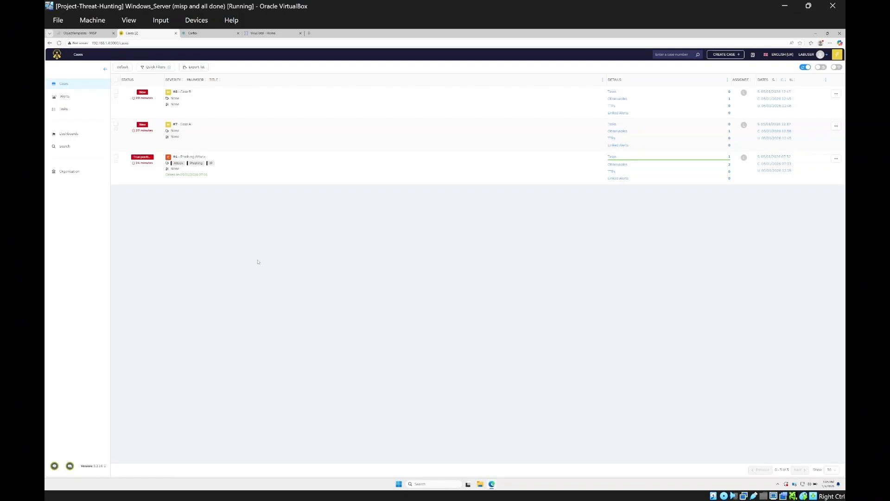
# Start adding a TTP to the Phishing Attack case and filter the Enterprise Attack techniques by "Phishing"
pyautogui.click(190, 157)
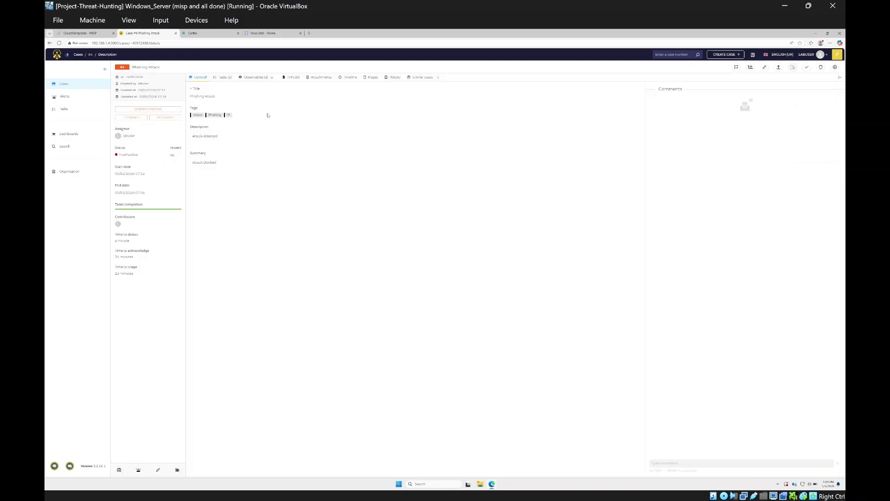
pyautogui.click(291, 76)
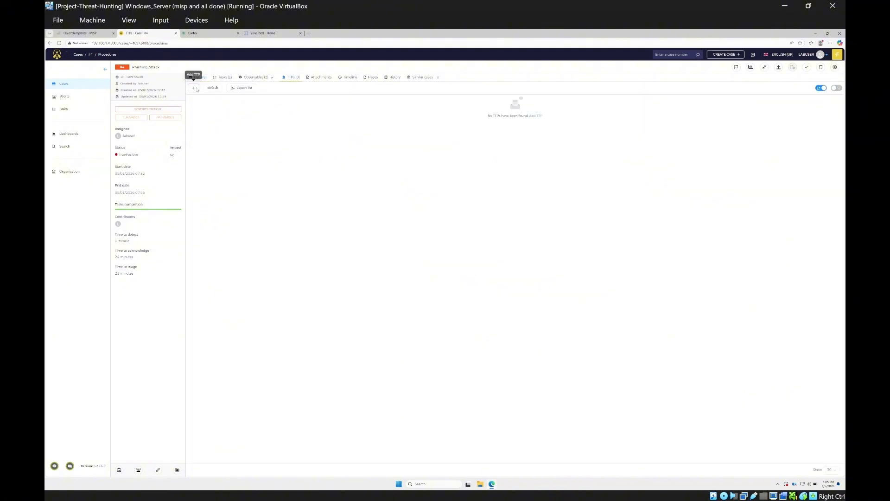
pyautogui.click(195, 89)
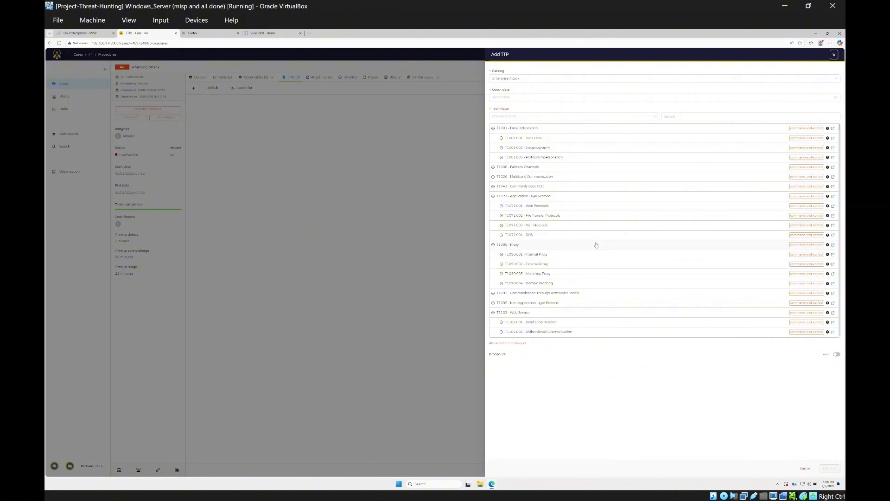
pyautogui.click(675, 117)
pyautogui.press('capslock')
pyautogui.write('P')
pyautogui.press('capslock')
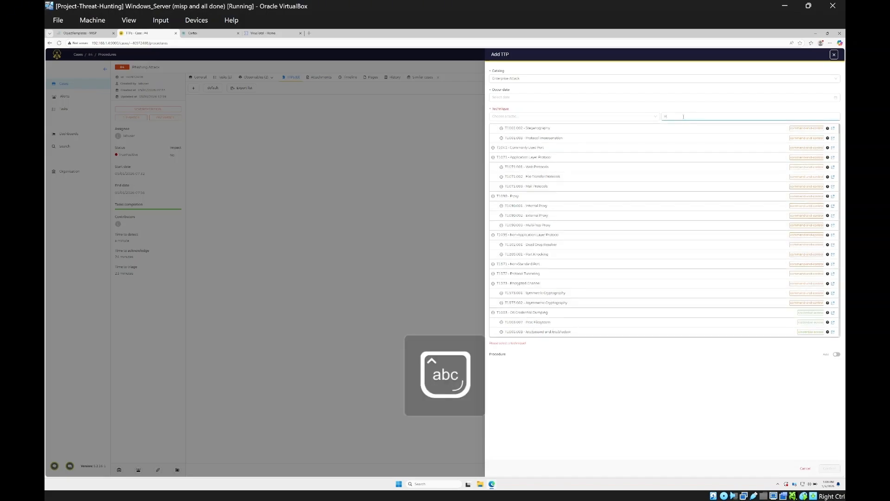
pyautogui.write('hishing')
# Set the TTP's occur date to 5 January 2026 and add the initial-access Phishing technique to the case
pyautogui.click(518, 98)
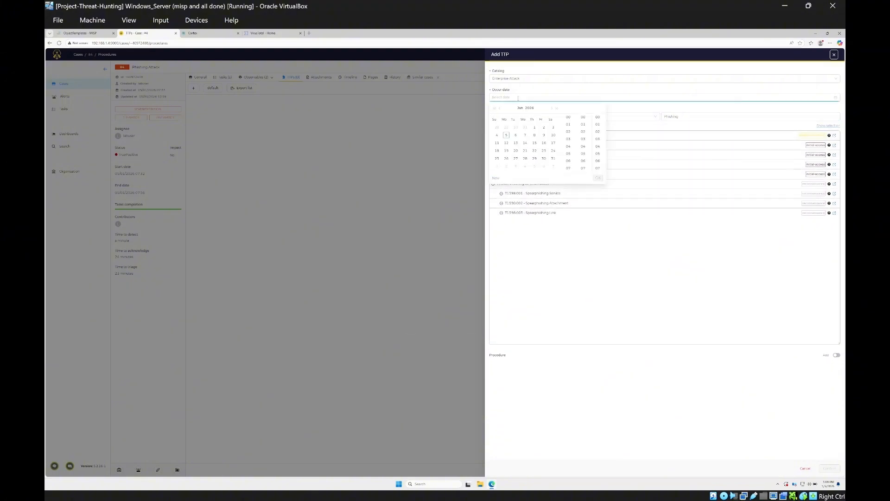
pyautogui.click(505, 135)
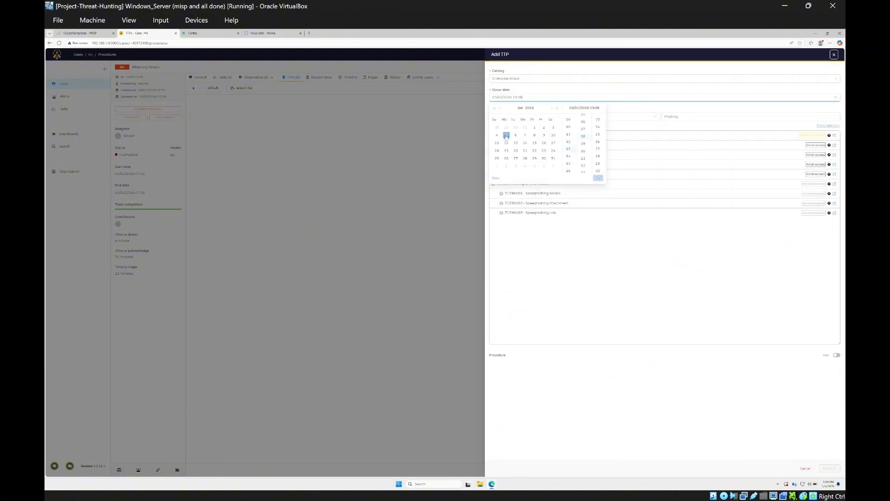
pyautogui.click(597, 179)
pyautogui.click(562, 116)
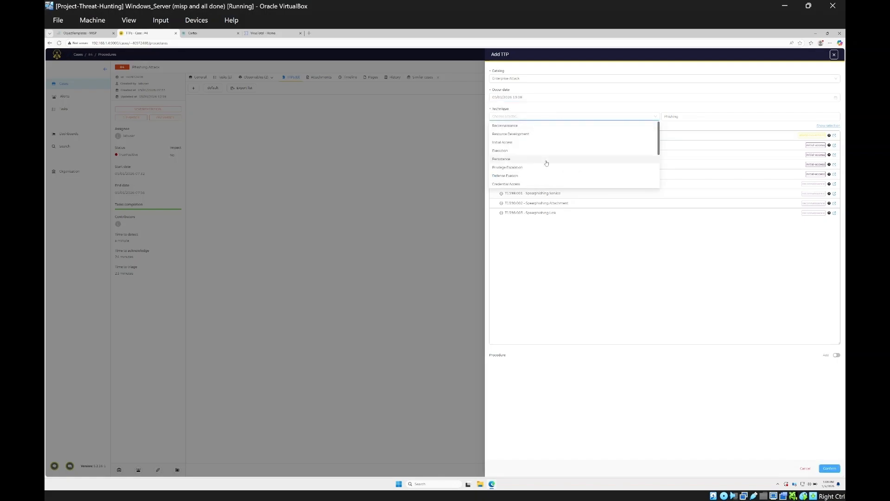
pyautogui.click(732, 419)
pyautogui.click(830, 469)
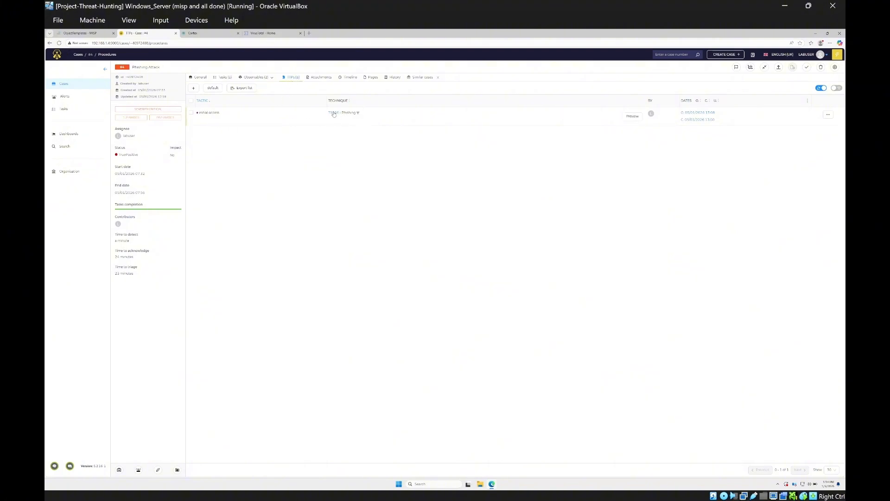
# Preview the added Phishing technique and examine its description and child techniques
pyautogui.click(632, 116)
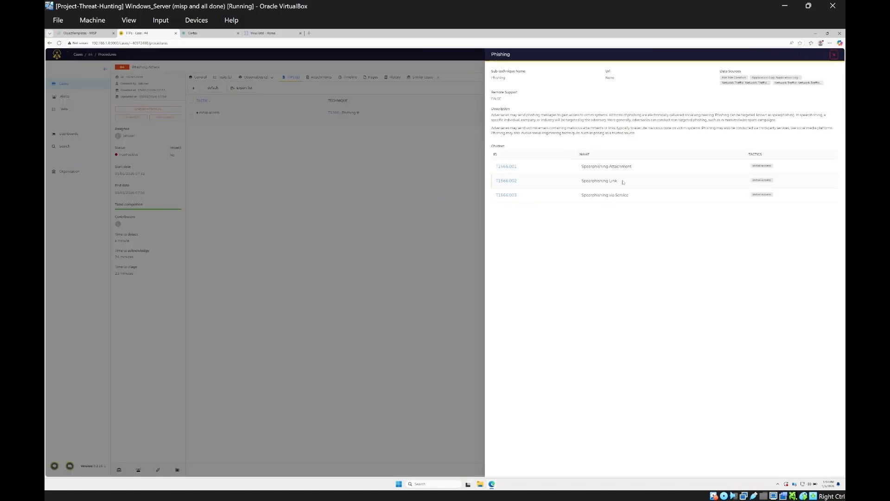
pyautogui.moveTo(622, 181); pyautogui.dragTo(496, 185)
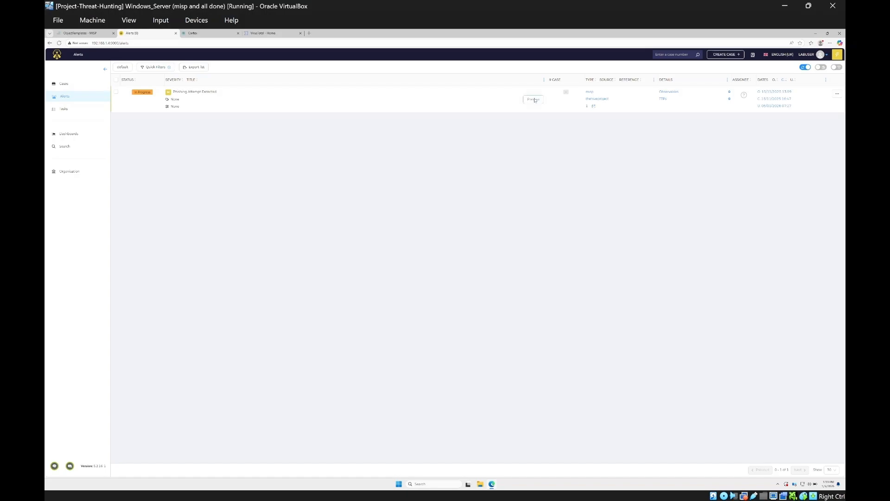
# Create a case from the Phishing Attempt Detected alert with its prefilled details and return to the case list
pyautogui.click(535, 101)
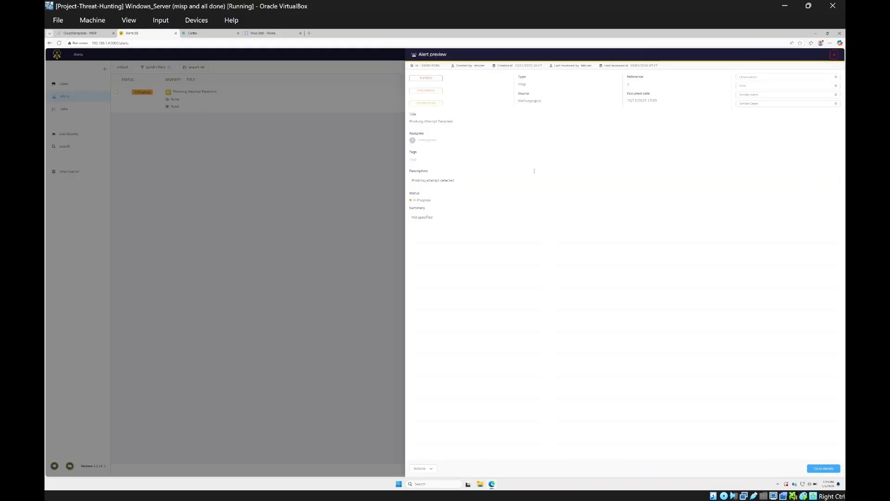
pyautogui.click(825, 469)
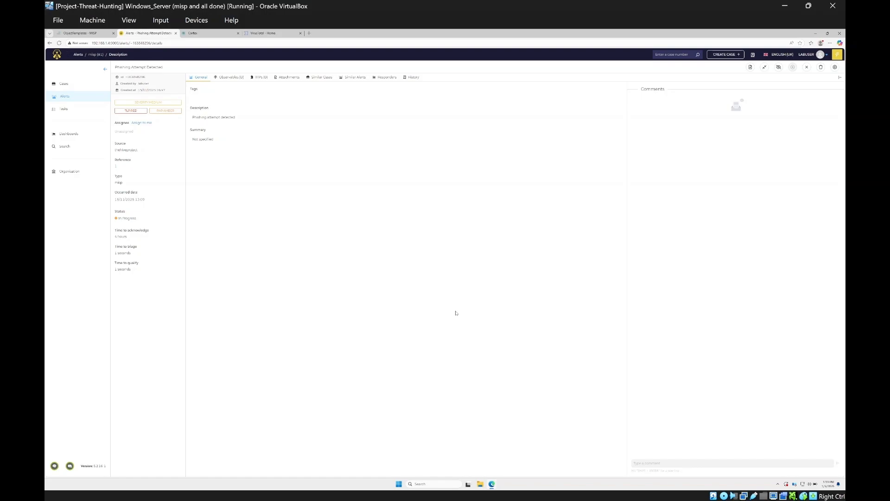
pyautogui.click(752, 67)
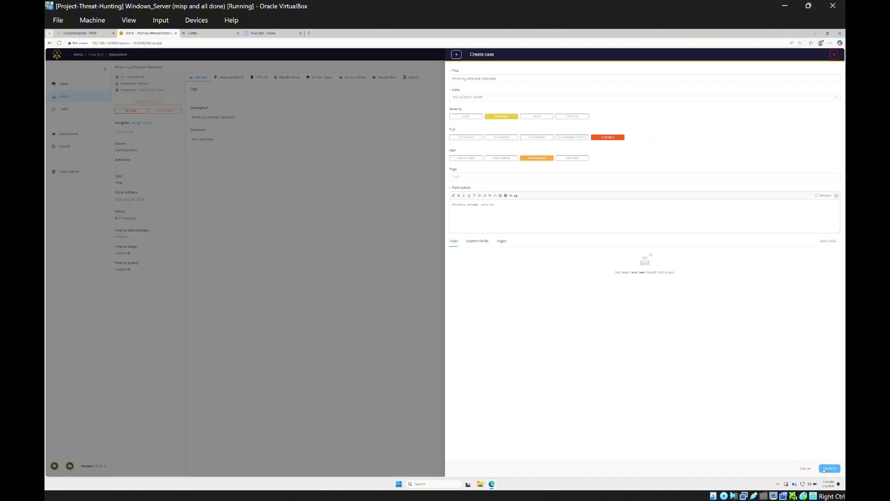
pyautogui.click(830, 469)
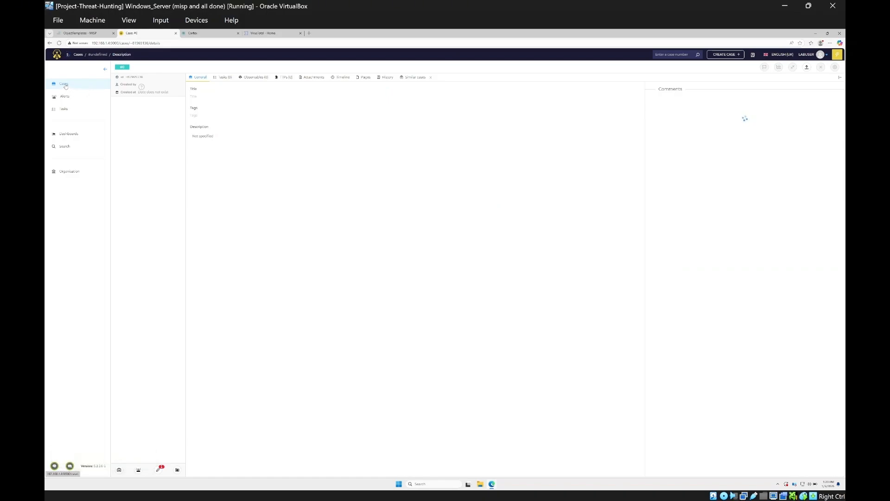
pyautogui.click(65, 85)
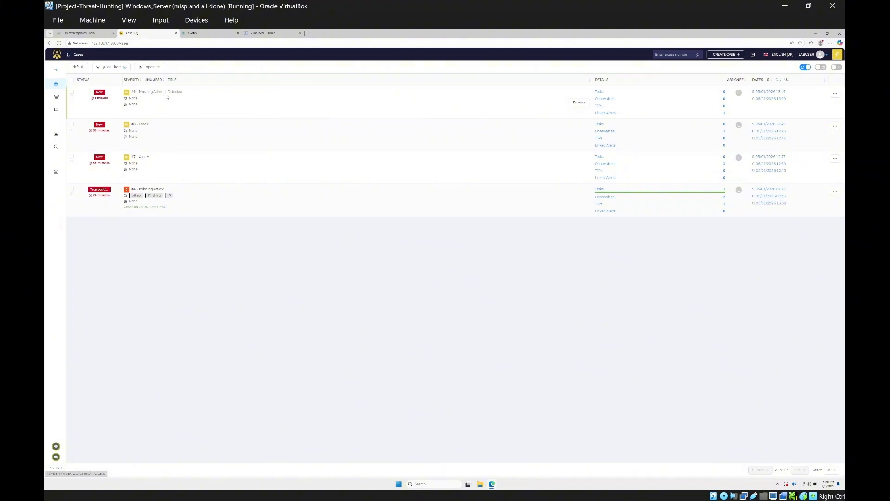
# Examine the Alerts statistics dashboard and the organisation's user list
pyautogui.click(57, 134)
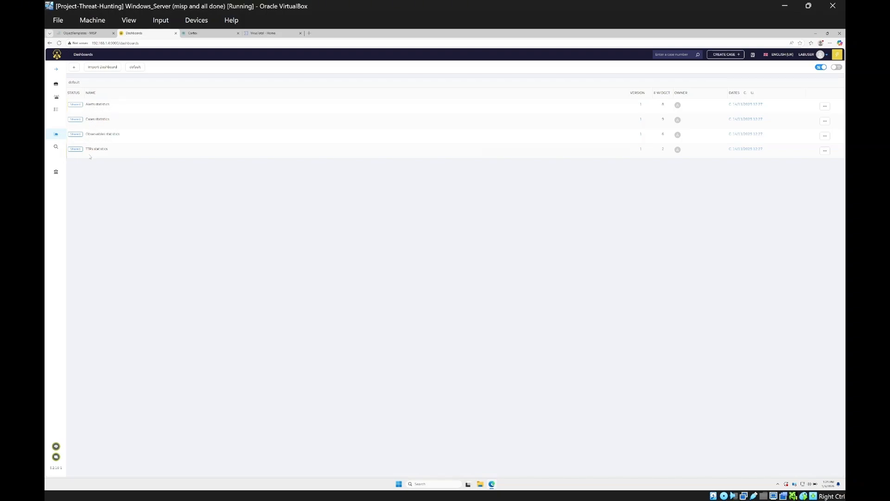
pyautogui.click(97, 105)
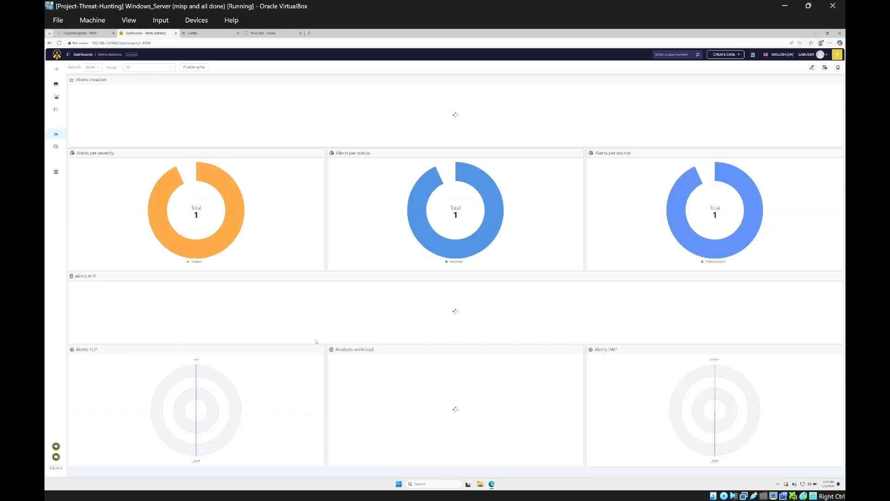
pyautogui.click(56, 172)
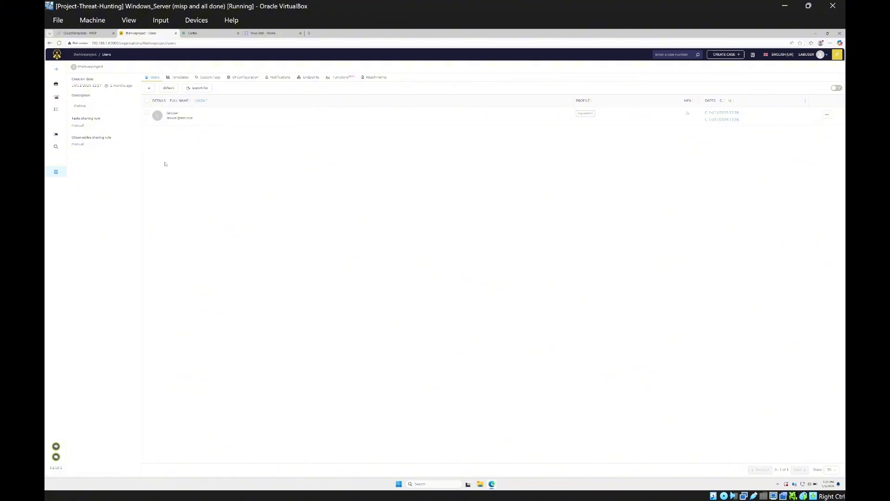